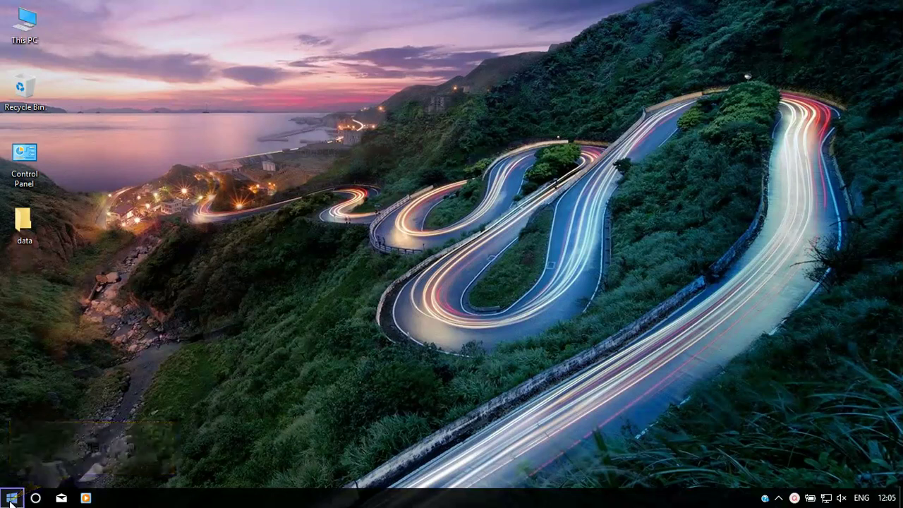
- Launch PowerPoint 2013 from the Windows 10 Start menu's most used apps
{"action": "left_click", "coordinate": [10, 502]}
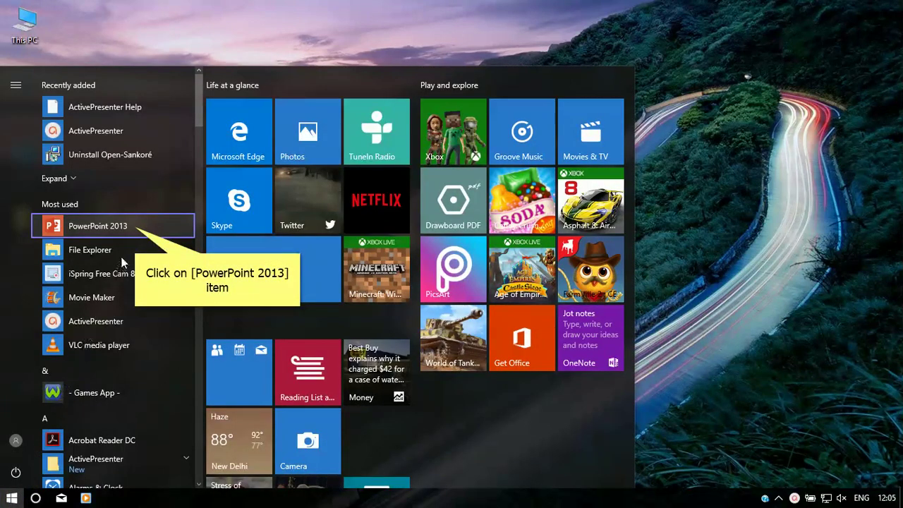
{"action": "left_click", "coordinate": [136, 230]}
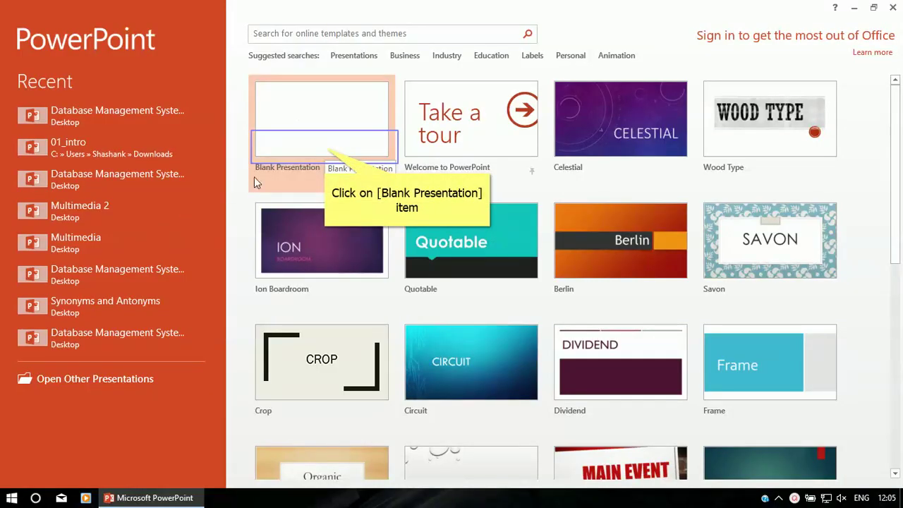
- Create a new Blank Presentation from the PowerPoint start screen
{"action": "left_click", "coordinate": [325, 150]}
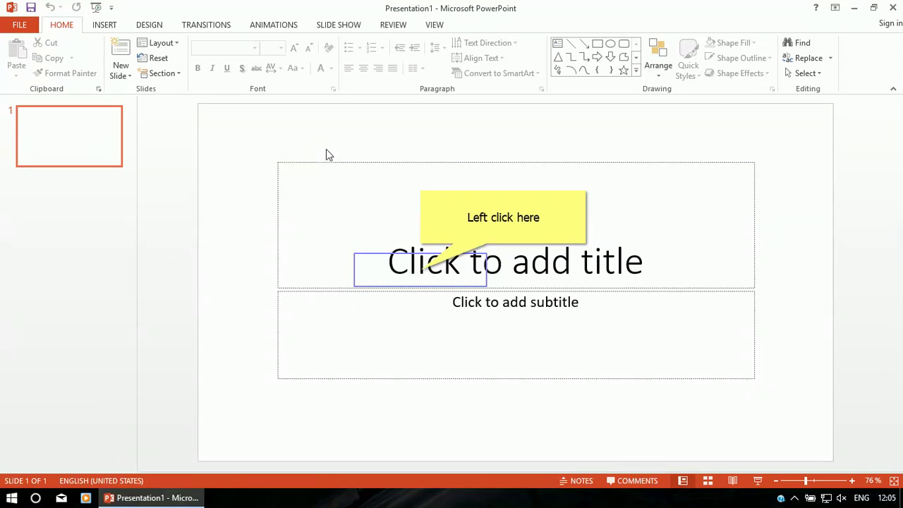
- Type 'Sample Presentation' as the first slide's title
{"action": "left_click", "coordinate": [421, 275]}
{"action": "type", "text": "Sample"}
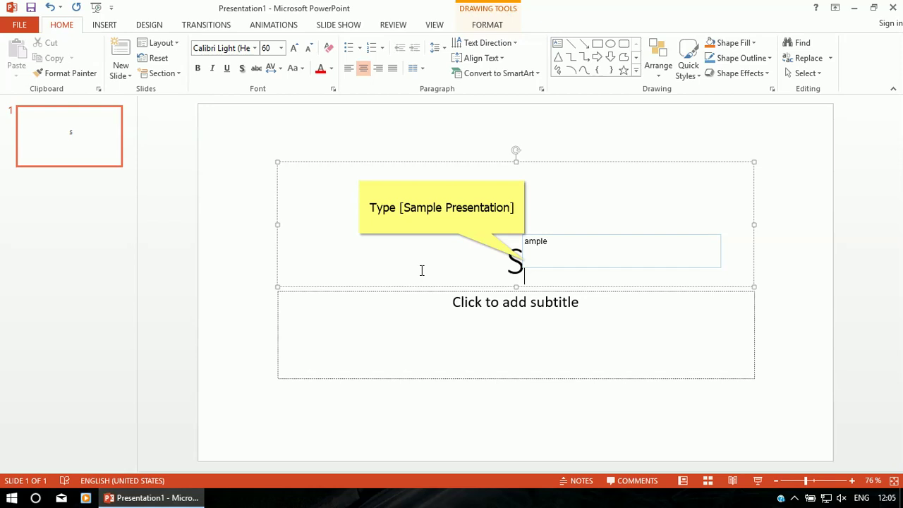
{"action": "type", "text": " Presentation"}
{"action": "key", "text": "Return"}
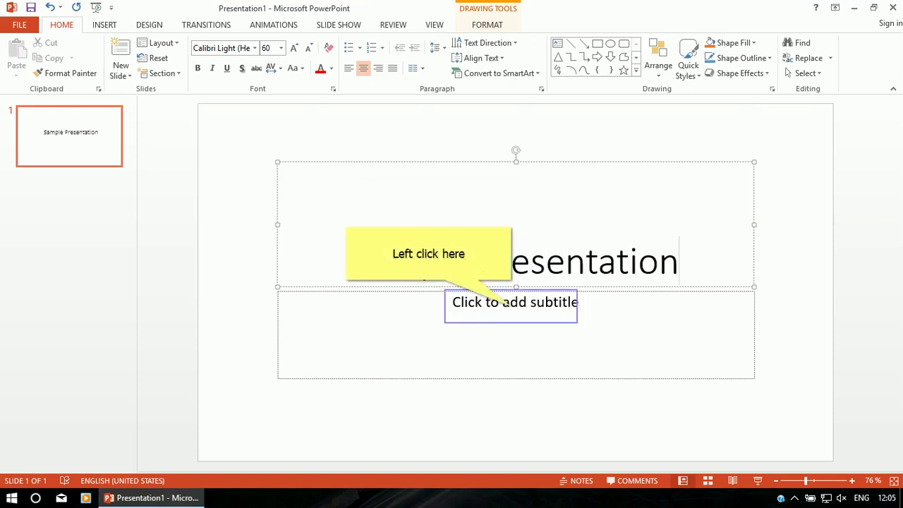
- Enter the subtitle 'Lets Start with powerpoint' and deselect the text boxes
{"action": "left_click", "coordinate": [513, 304]}
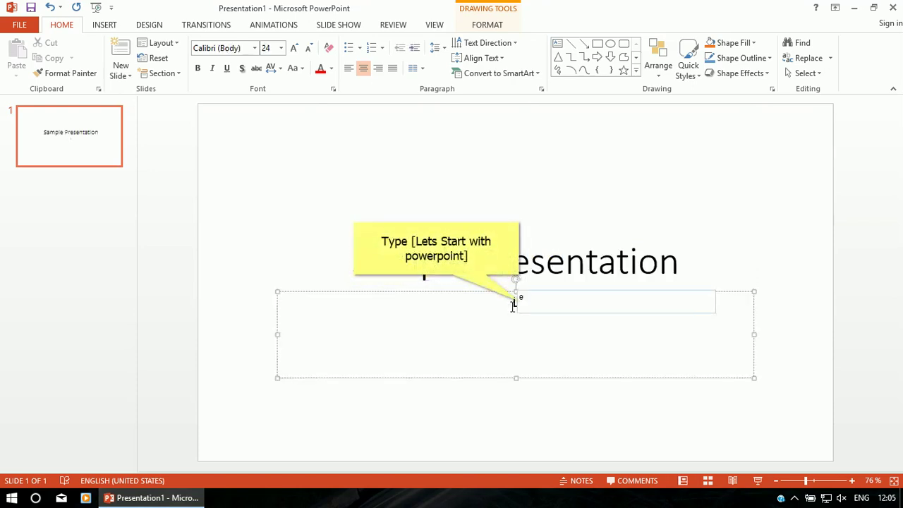
{"action": "type", "text": "Lets Start with powerpoint"}
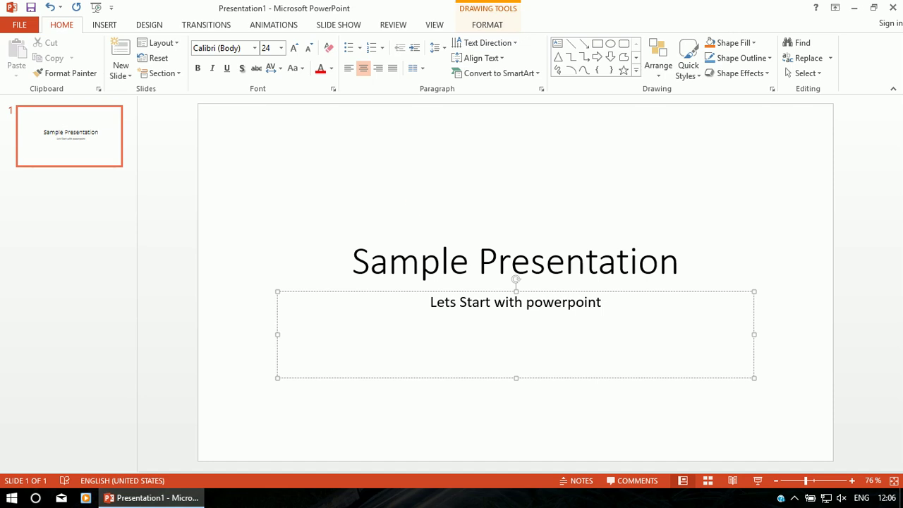
{"action": "left_click", "coordinate": [419, 201]}
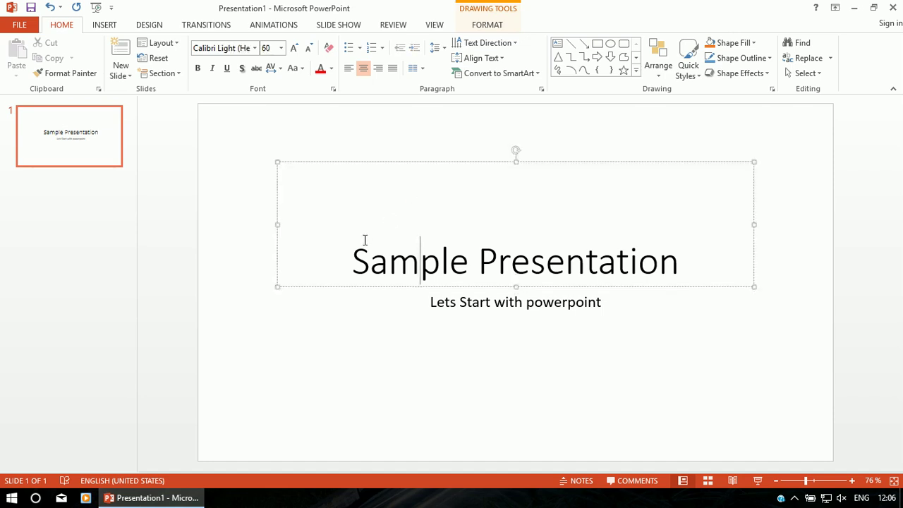
{"action": "left_click", "coordinate": [249, 318]}
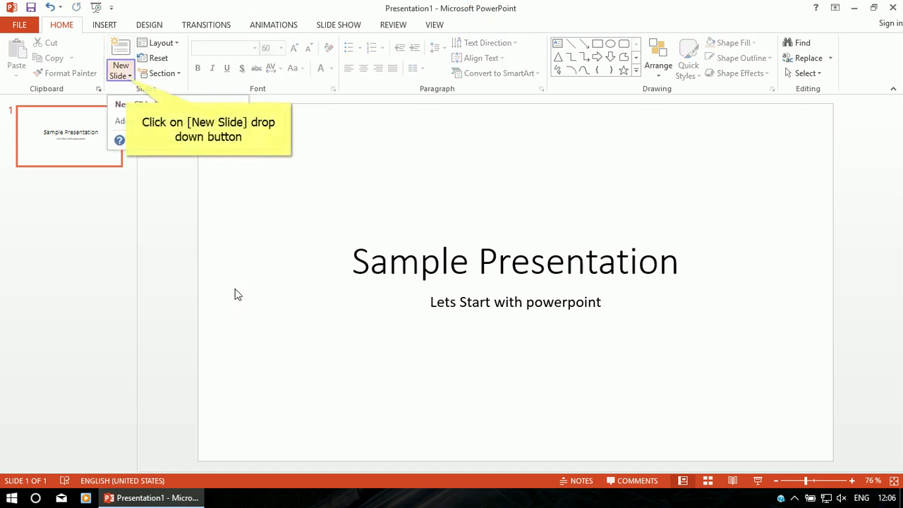
- Insert slide 2 using the Title and Content layout from the New Slide gallery
{"action": "left_click", "coordinate": [128, 77]}
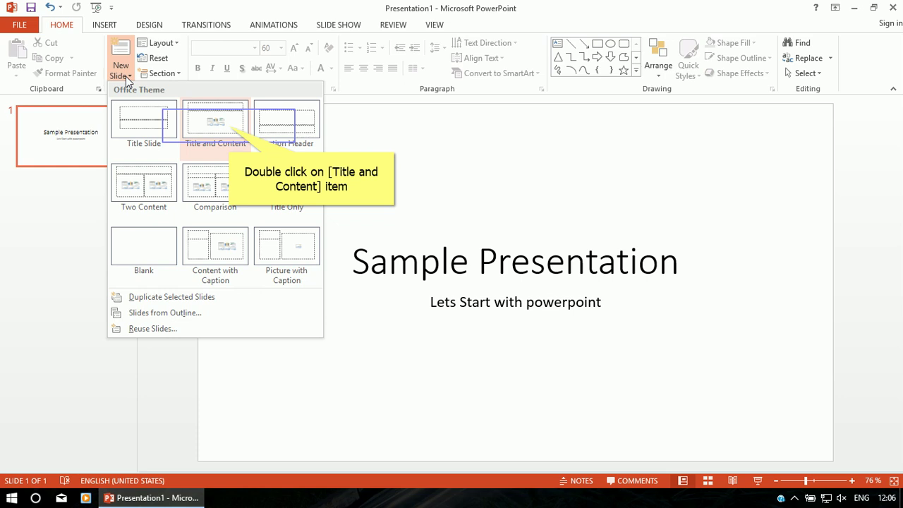
{"action": "double_click", "coordinate": [229, 128]}
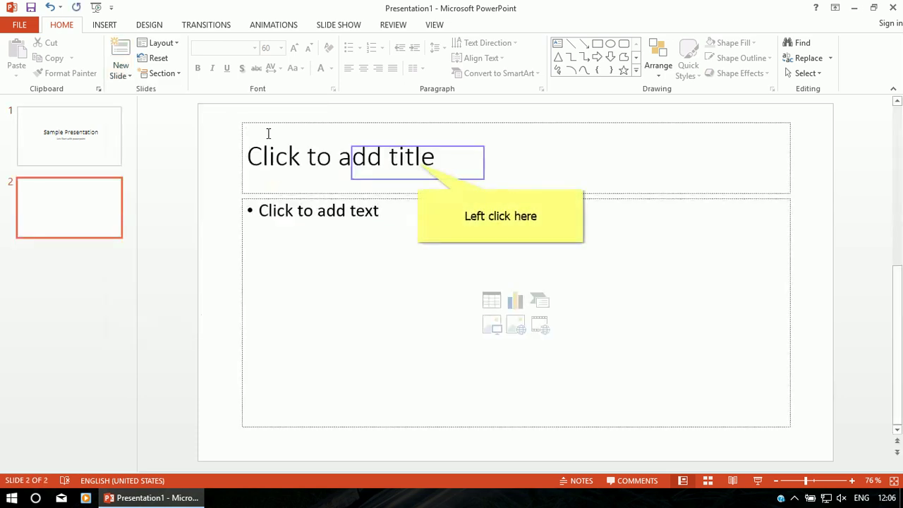
- Type 'Sample Presentation' as slide 2's title
{"action": "left_click", "coordinate": [419, 164]}
{"action": "type", "text": "Sample P"}
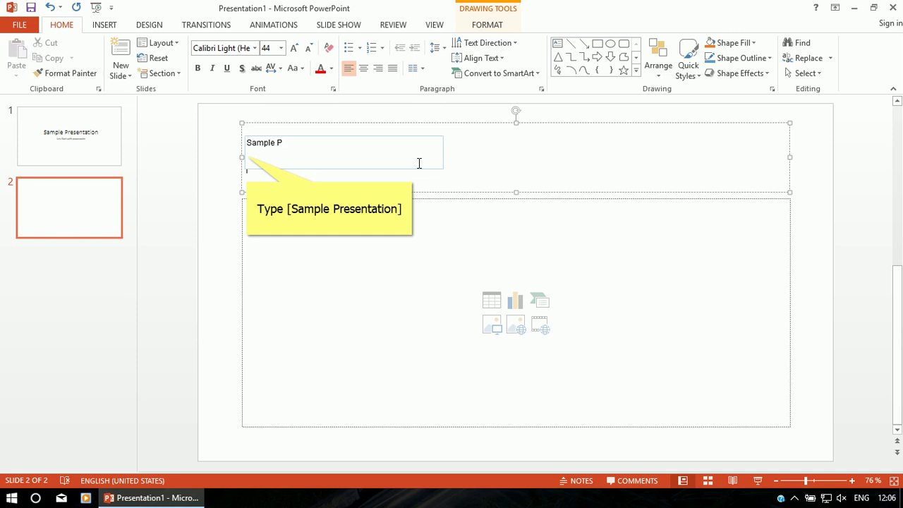
{"action": "type", "text": "resentation"}
{"action": "key", "text": "Return"}
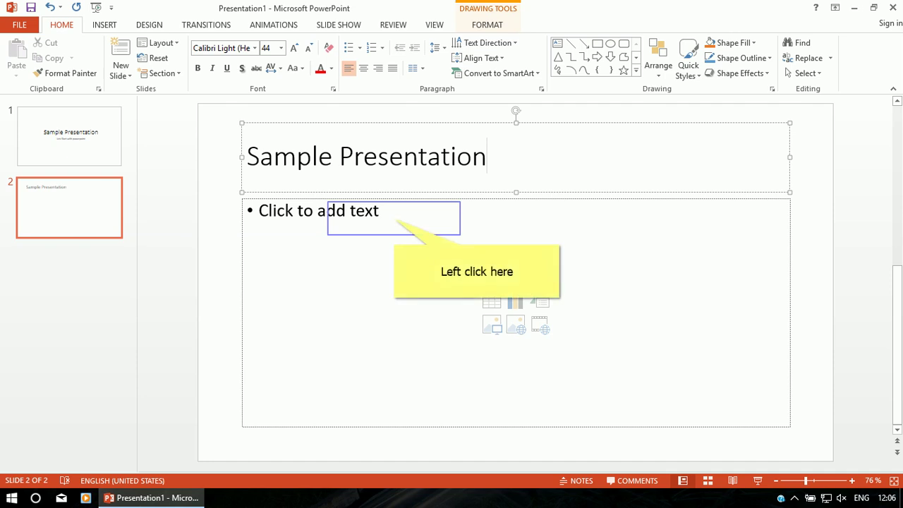
- Add the body bullet 'Image' and place the cursor after it
{"action": "left_click", "coordinate": [395, 218]}
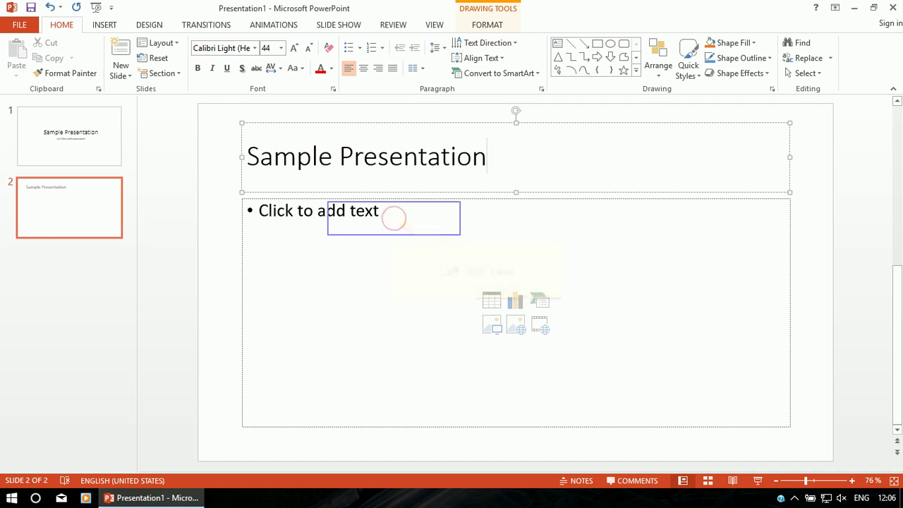
{"action": "type", "text": "ma"}
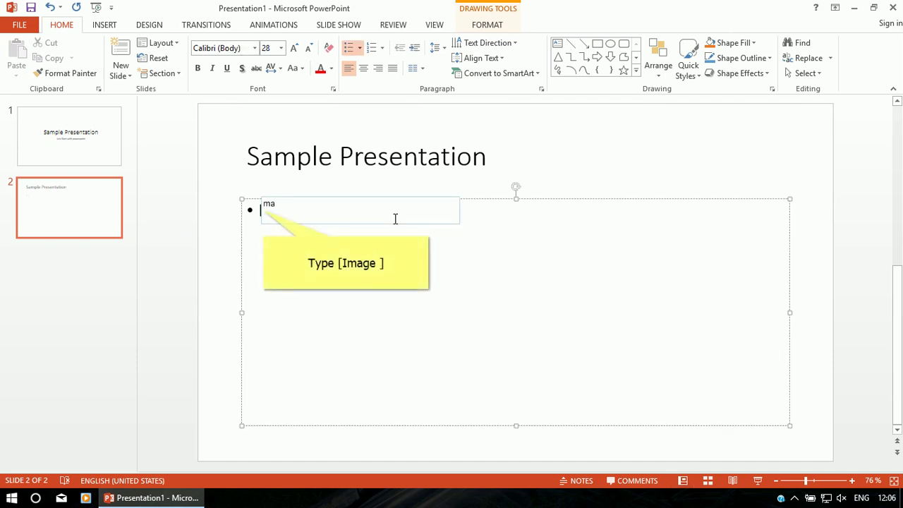
{"action": "type", "text": "ge"}
{"action": "key", "text": "Return"}
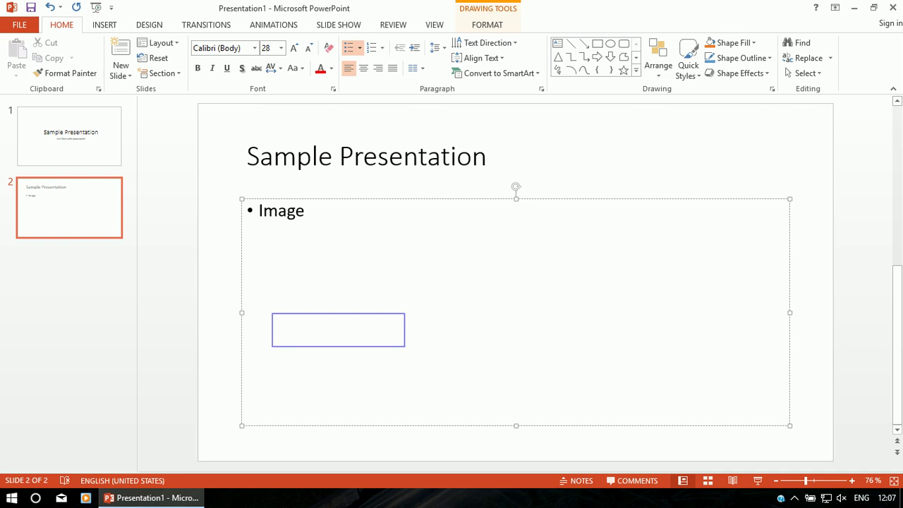
{"action": "left_click", "coordinate": [339, 330]}
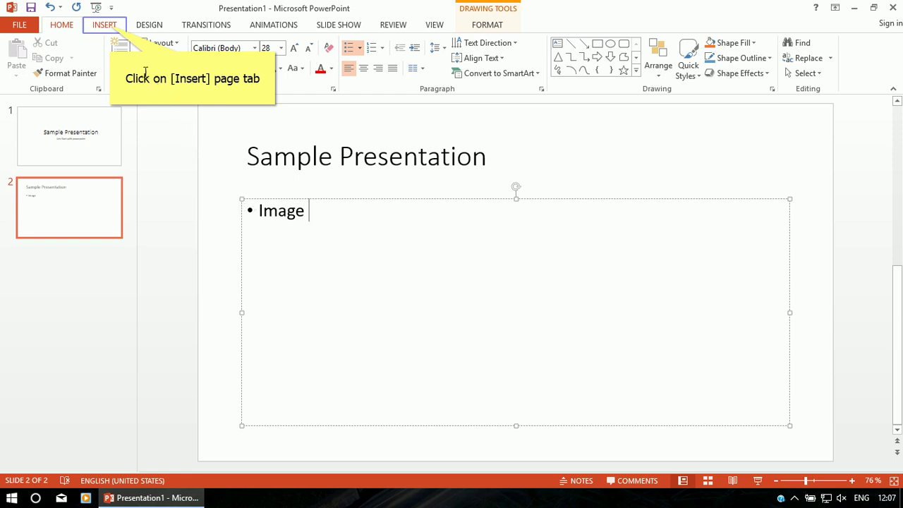
- Insert the rr picture from the Desktop and enlarge it to 6.3 × 9.52 cm
{"action": "left_click", "coordinate": [106, 25]}
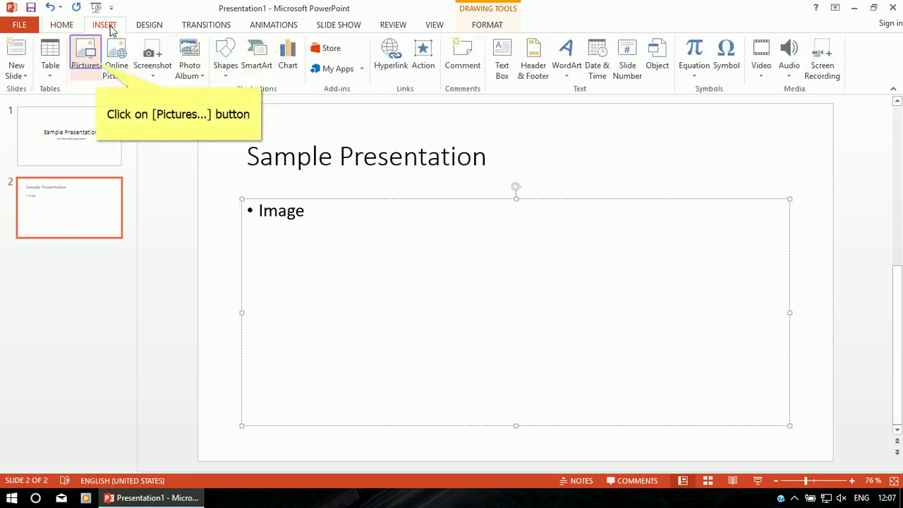
{"action": "left_click", "coordinate": [94, 62]}
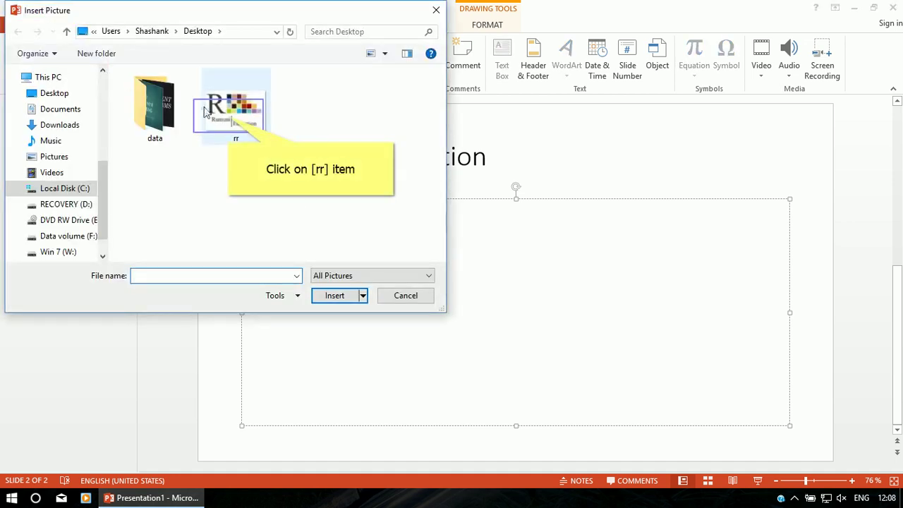
{"action": "left_click", "coordinate": [230, 119]}
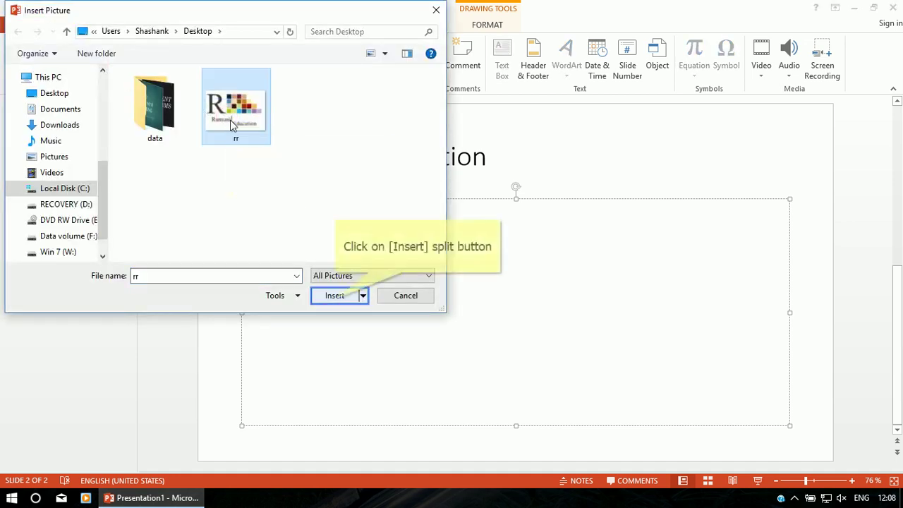
{"action": "left_click", "coordinate": [335, 296]}
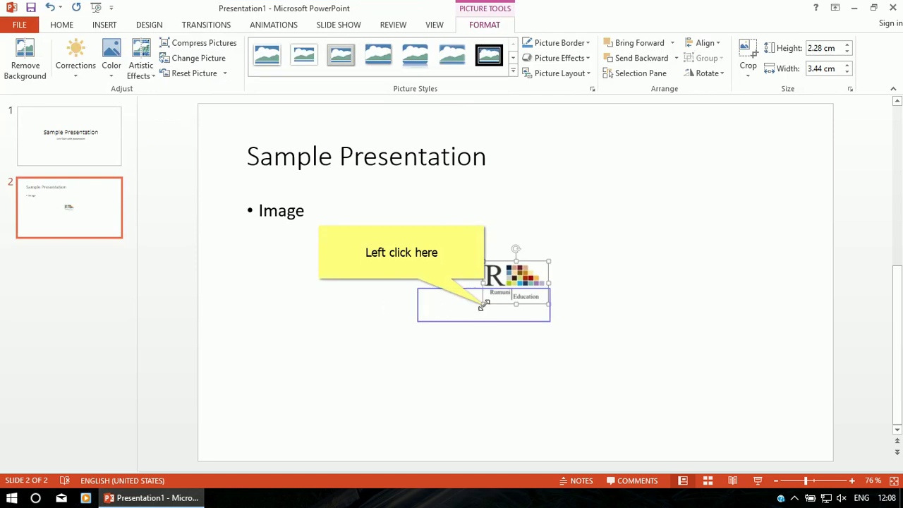
{"action": "left_click_drag", "start_coordinate": [482, 304], "coordinate": [369, 349]}
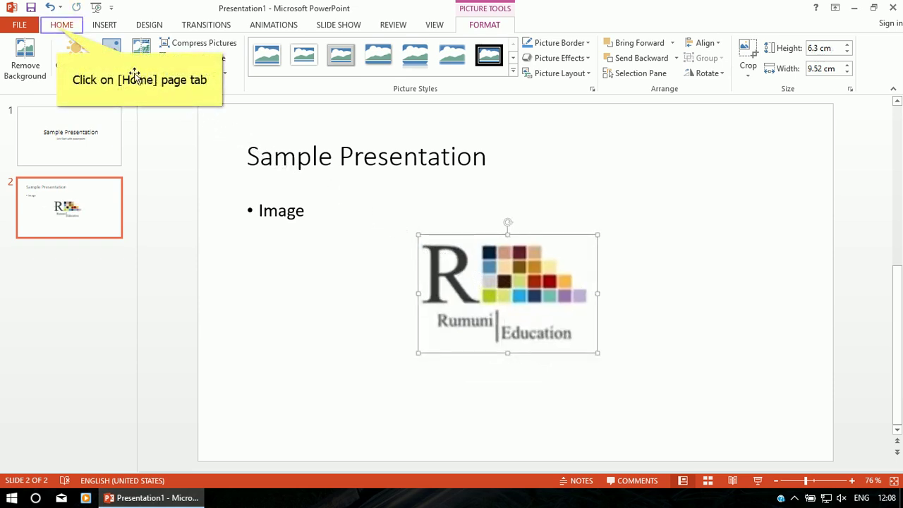
{"action": "left_click", "coordinate": [58, 28]}
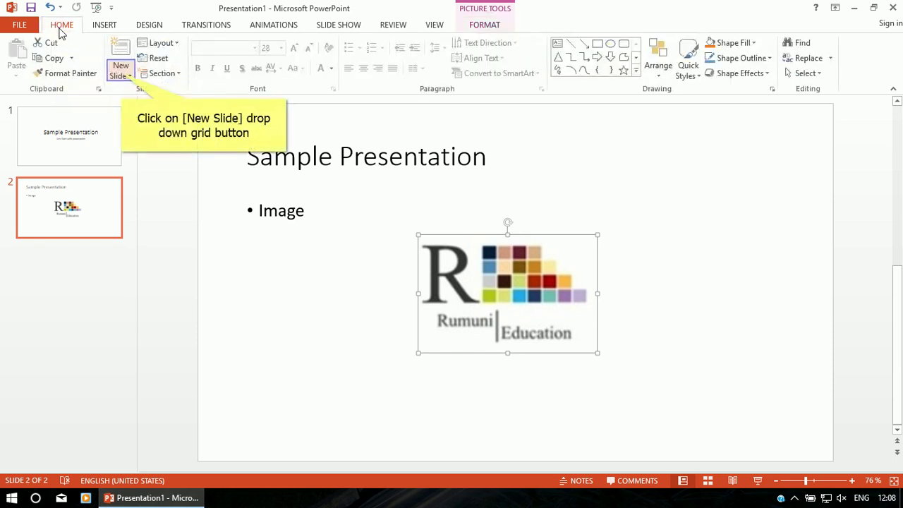
- Add slide 3 with the Title and Content layout and place the cursor in its title
{"action": "left_click", "coordinate": [121, 75]}
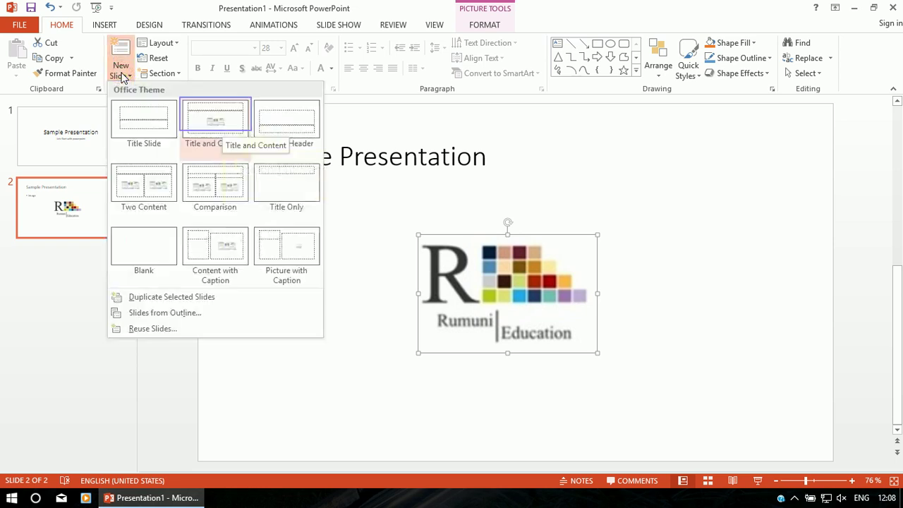
{"action": "left_click", "coordinate": [222, 125]}
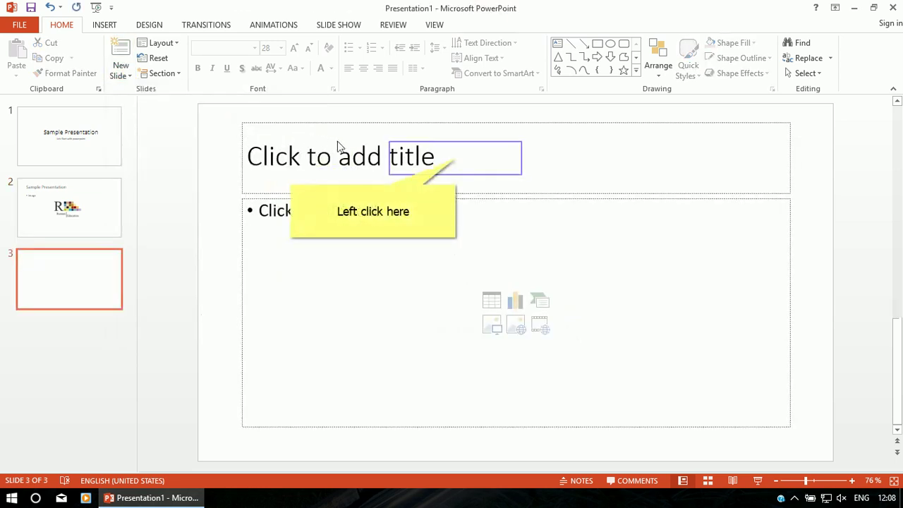
{"action": "left_click", "coordinate": [455, 158]}
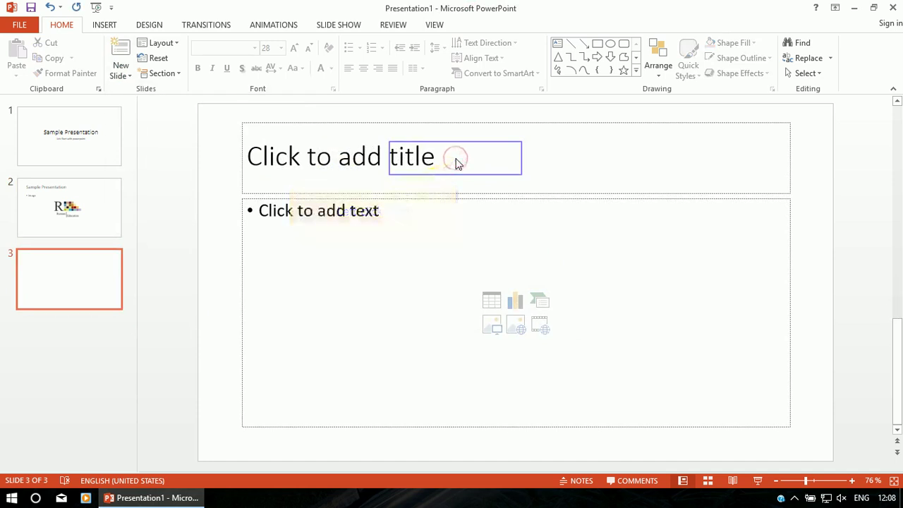
- Title slide 3 'Sample Presentation' and add the body bullet 'Audio Clip'
{"action": "type", "text": "Sample Presenta"}
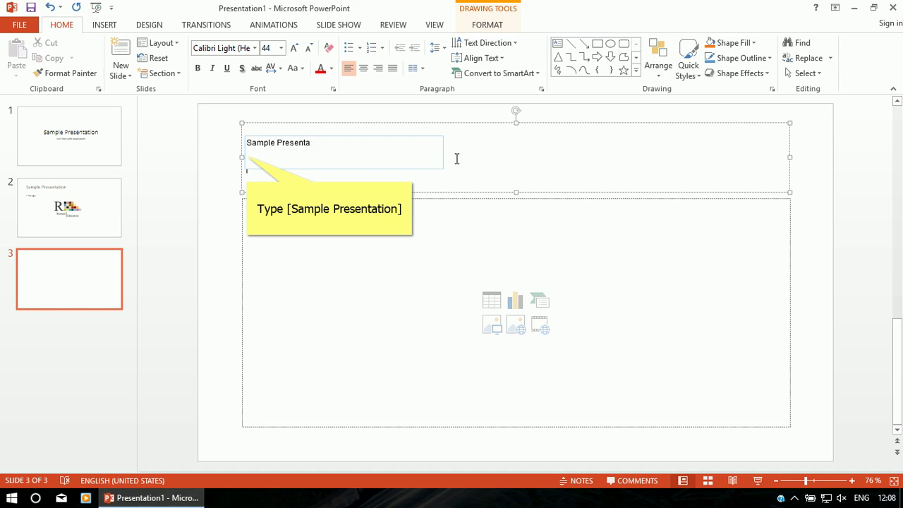
{"action": "type", "text": "tion"}
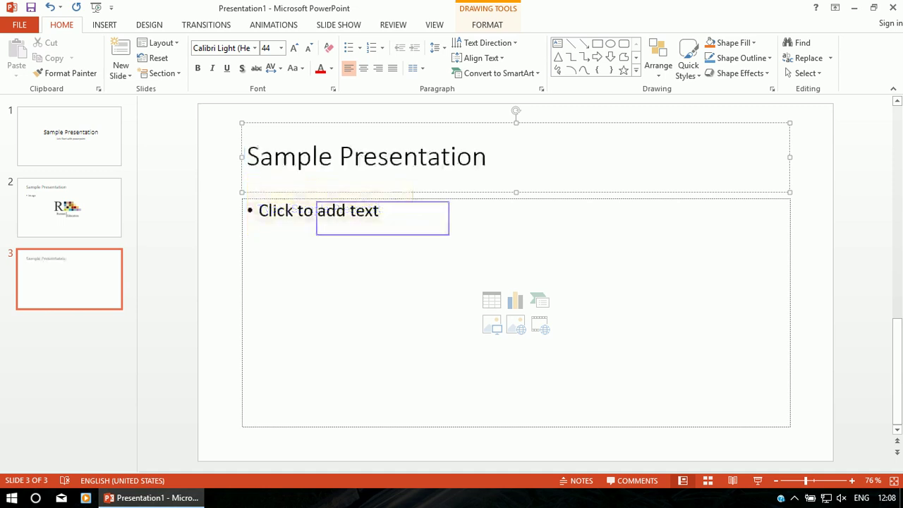
{"action": "left_click", "coordinate": [383, 219]}
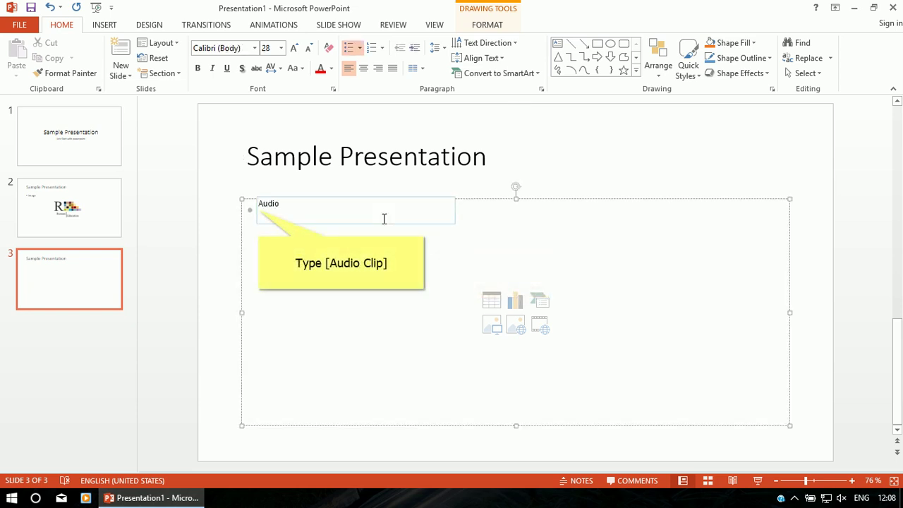
{"action": "type", "text": "p"}
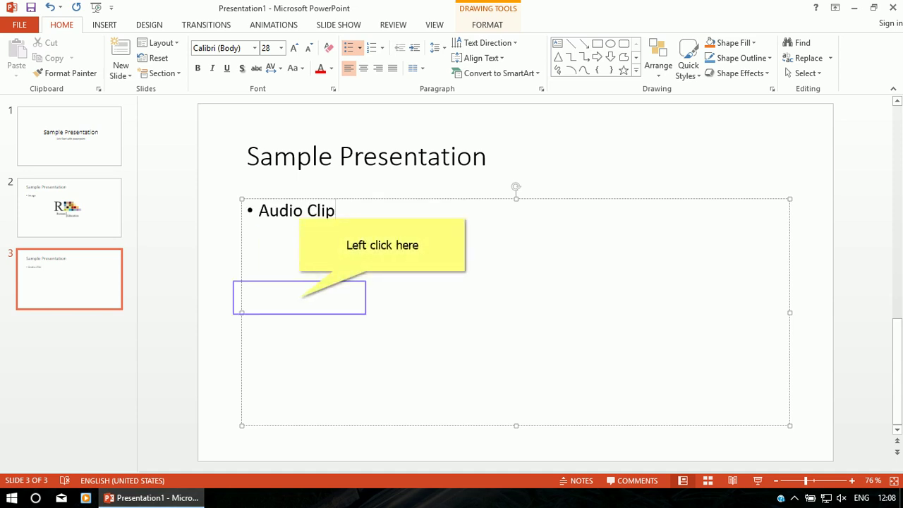
{"action": "left_click", "coordinate": [300, 297]}
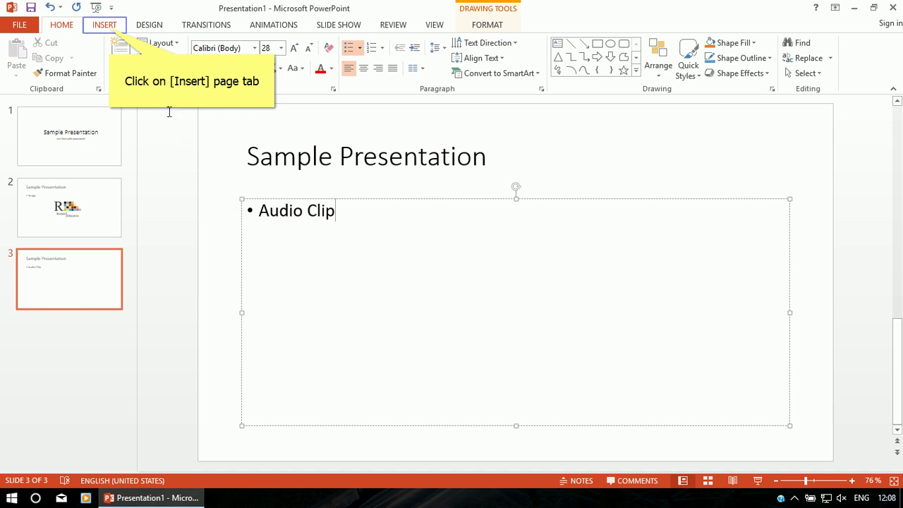
- Insert the Trancerb audio file from the PC onto slide 3 via Audio on My PC
{"action": "left_click", "coordinate": [110, 28]}
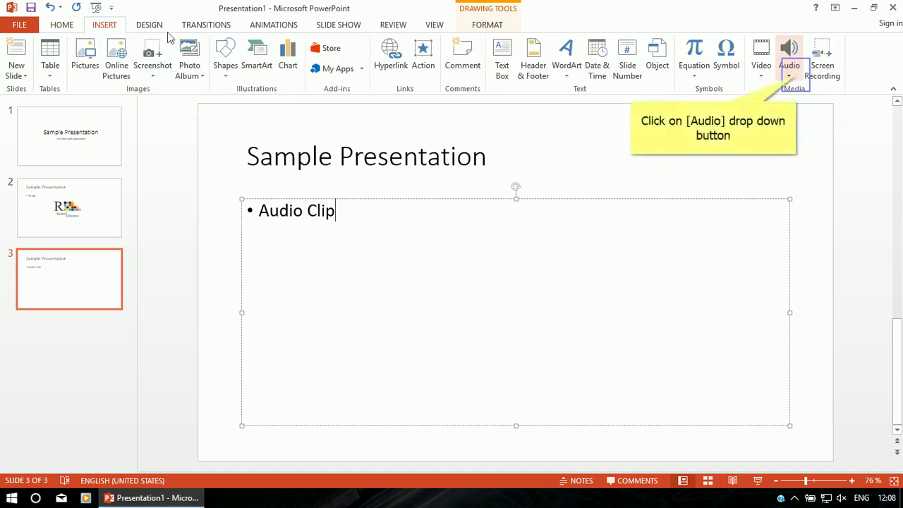
{"action": "left_click", "coordinate": [790, 76]}
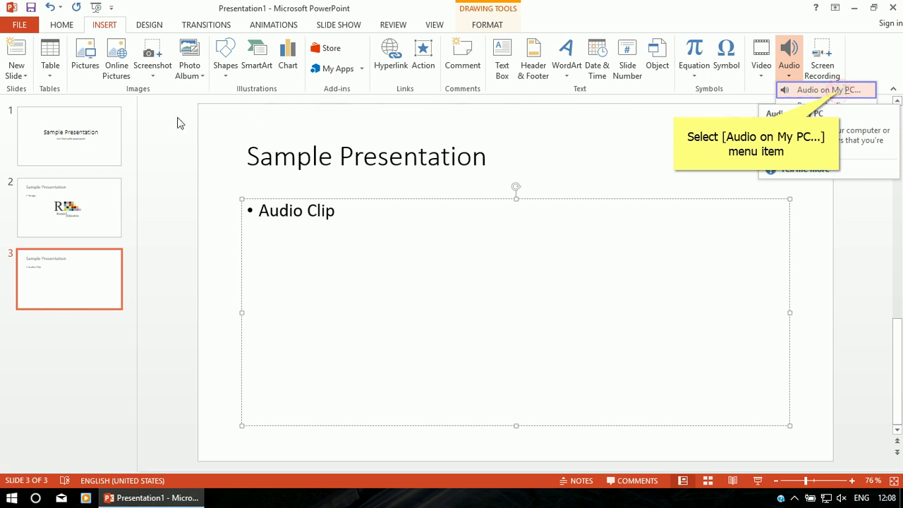
{"action": "key", "text": "Return"}
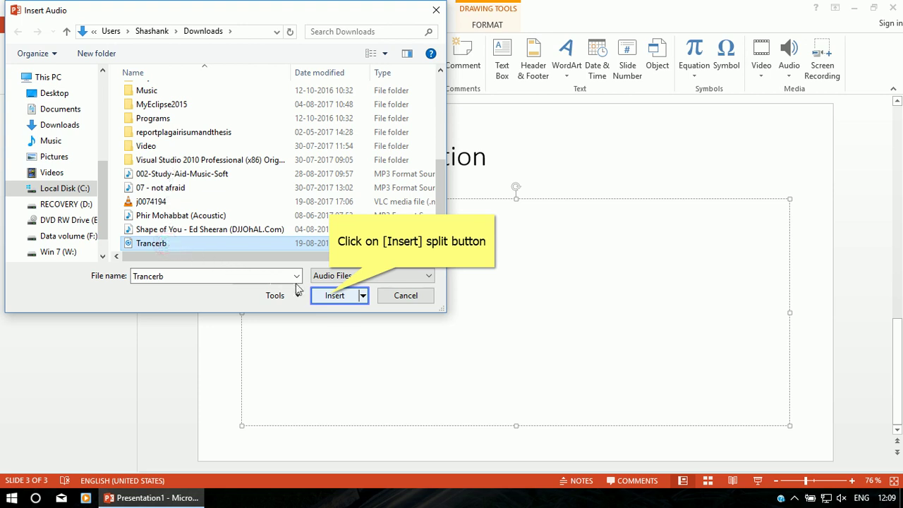
{"action": "left_click", "coordinate": [331, 296]}
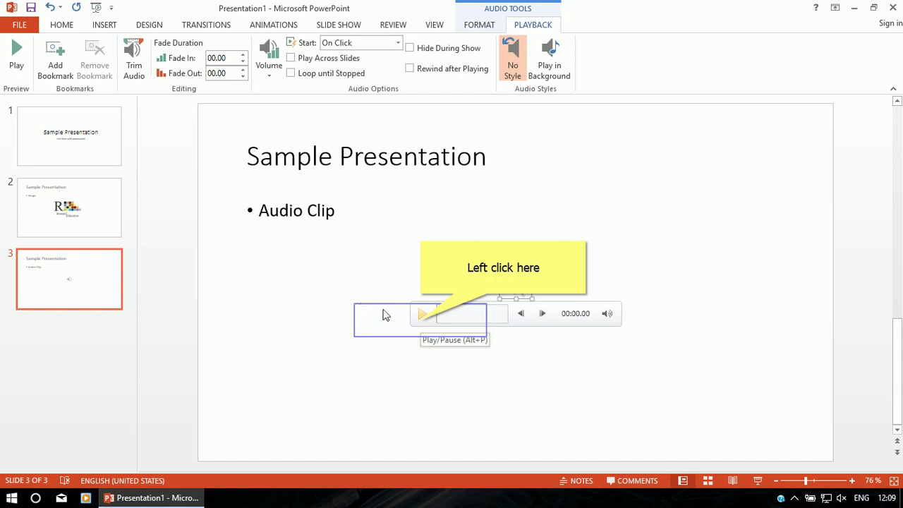
- Play the Trancerb clip briefly and pause it at 00:08.57
{"action": "left_click", "coordinate": [421, 314]}
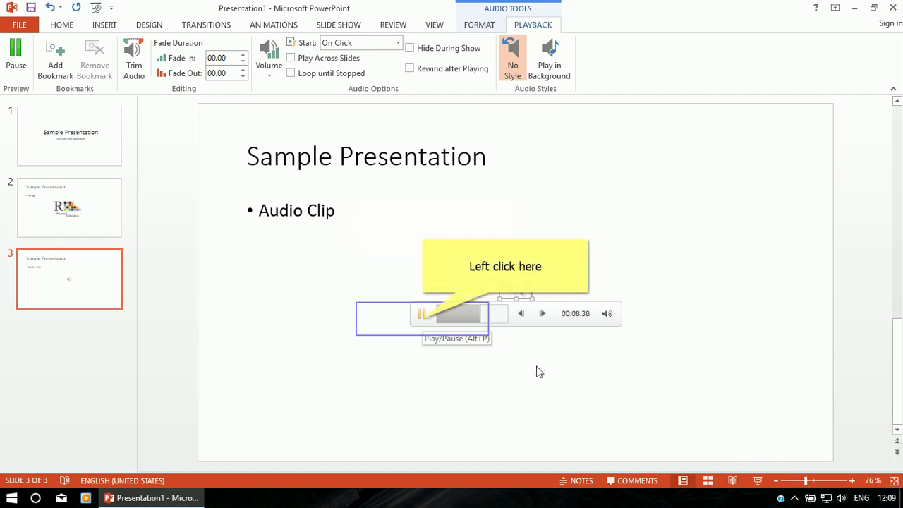
{"action": "left_click", "coordinate": [422, 318]}
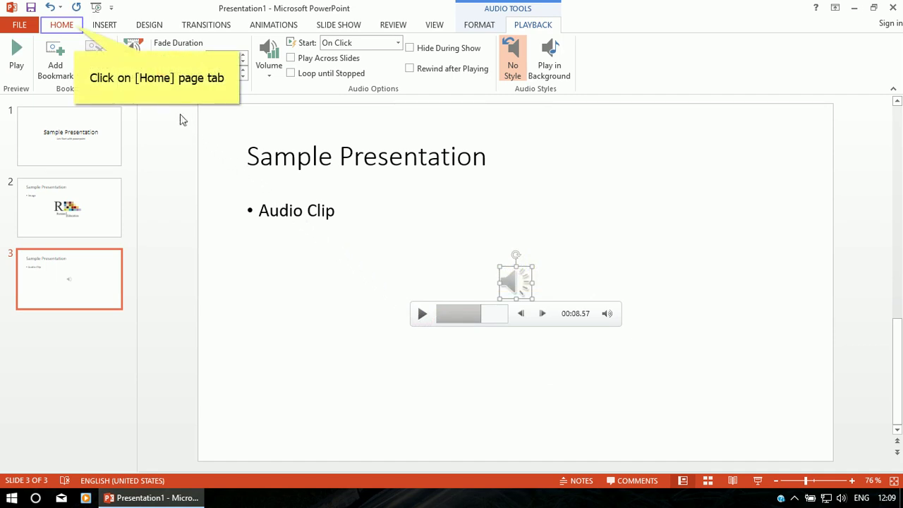
- Add slide 4 with the Title and Content layout from the Home tab's New Slide gallery
{"action": "left_click", "coordinate": [74, 28]}
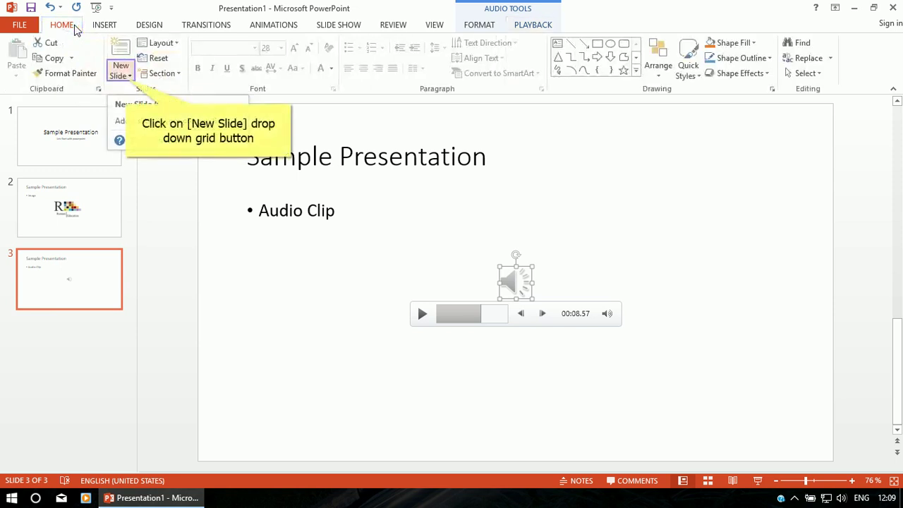
{"action": "left_click", "coordinate": [127, 80]}
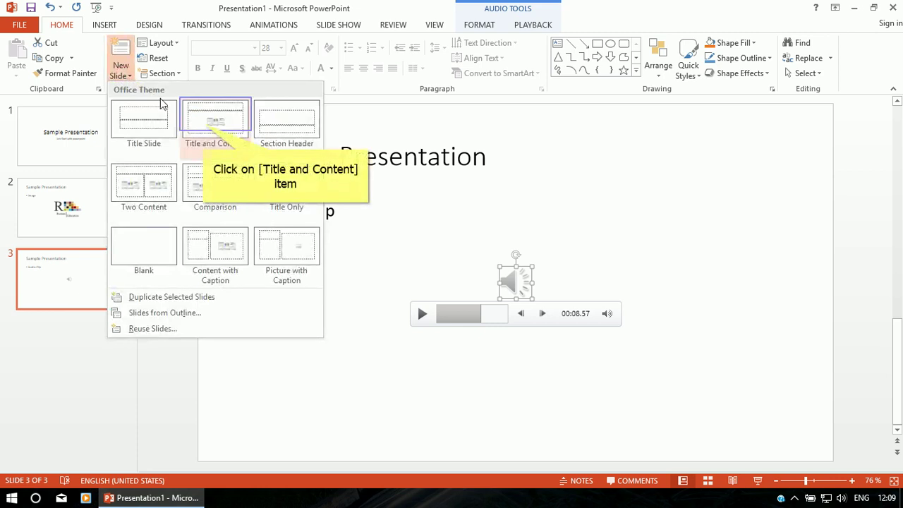
{"action": "left_click", "coordinate": [199, 124]}
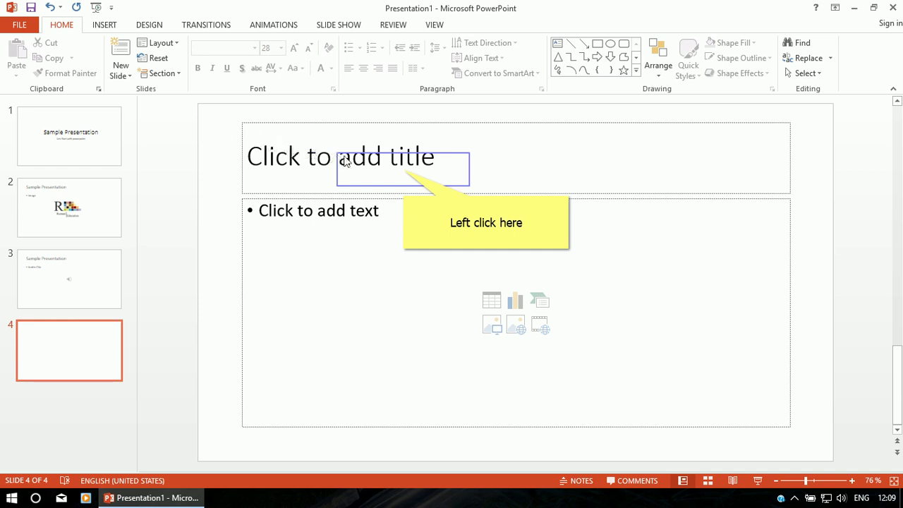
- Title slide 4 'Sample Presentation', correcting the missing 'i' typo
{"action": "left_click", "coordinate": [404, 170]}
{"action": "type", "text": "Sample Present"}
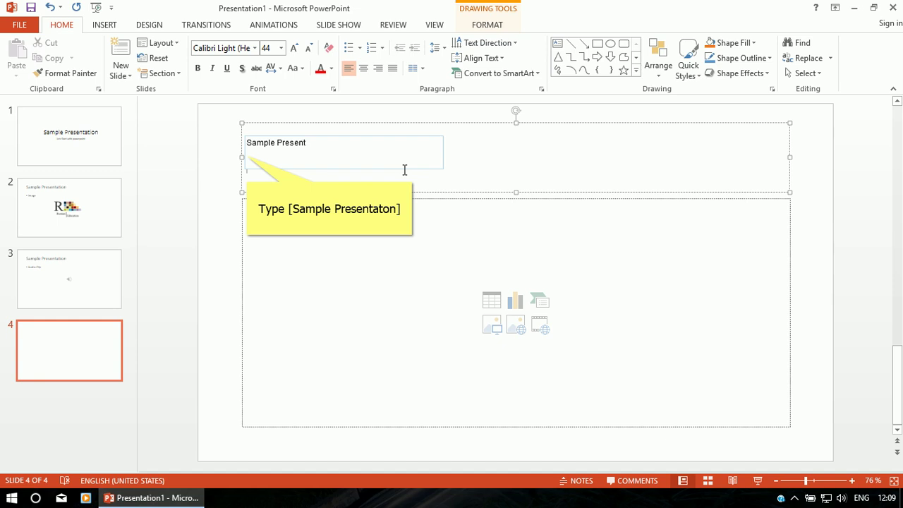
{"action": "type", "text": "ato"}
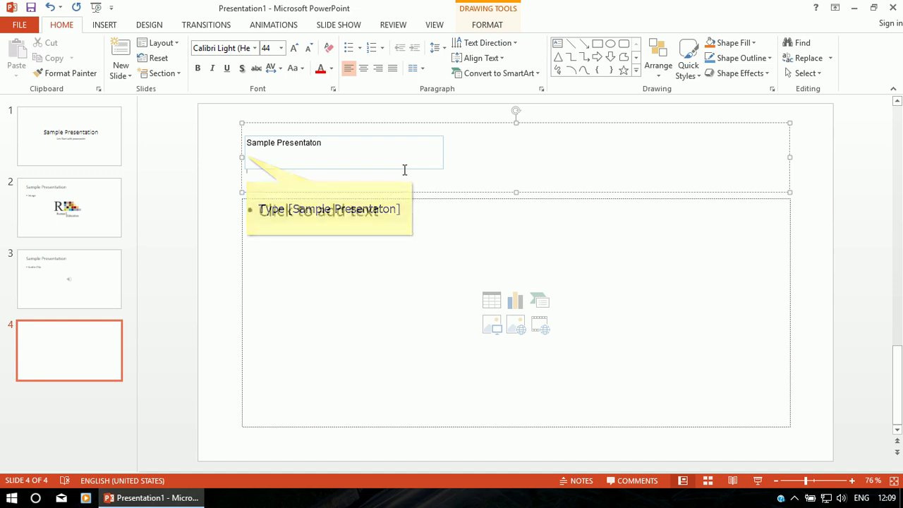
{"action": "type", "text": "n"}
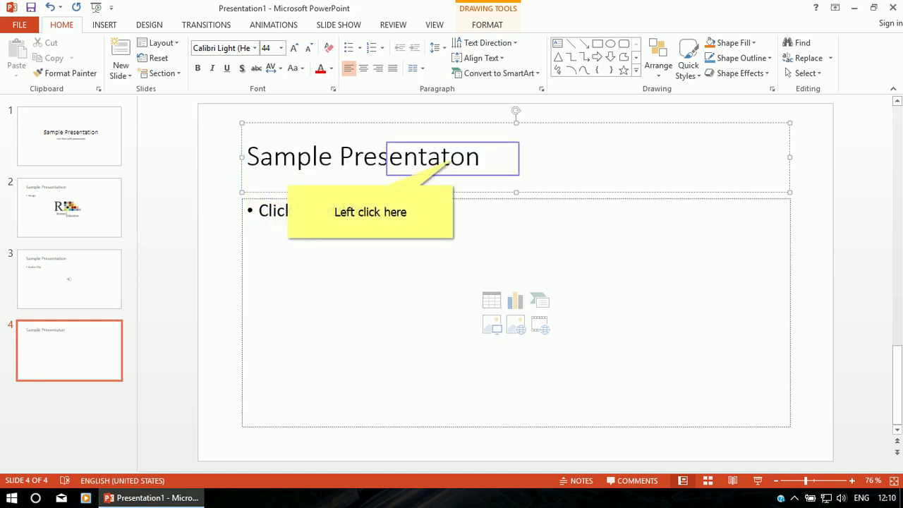
{"action": "left_click", "coordinate": [454, 156]}
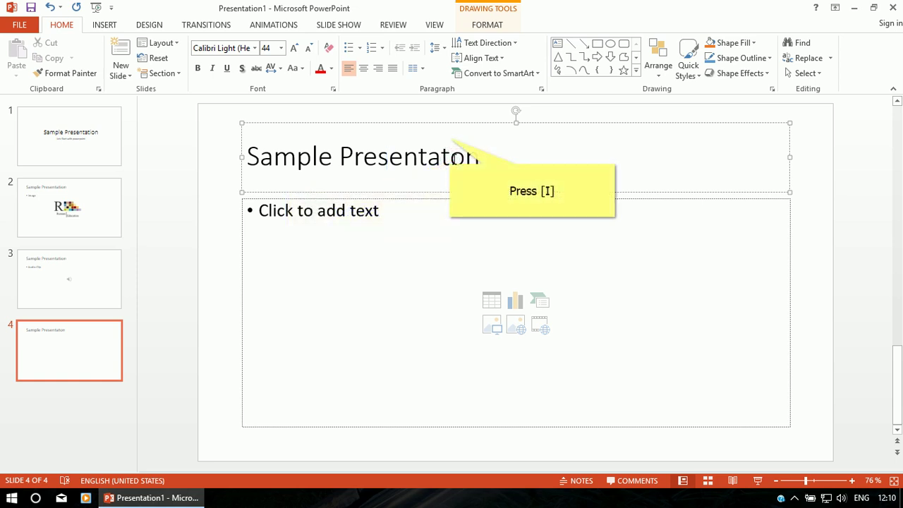
{"action": "type", "text": "i"}
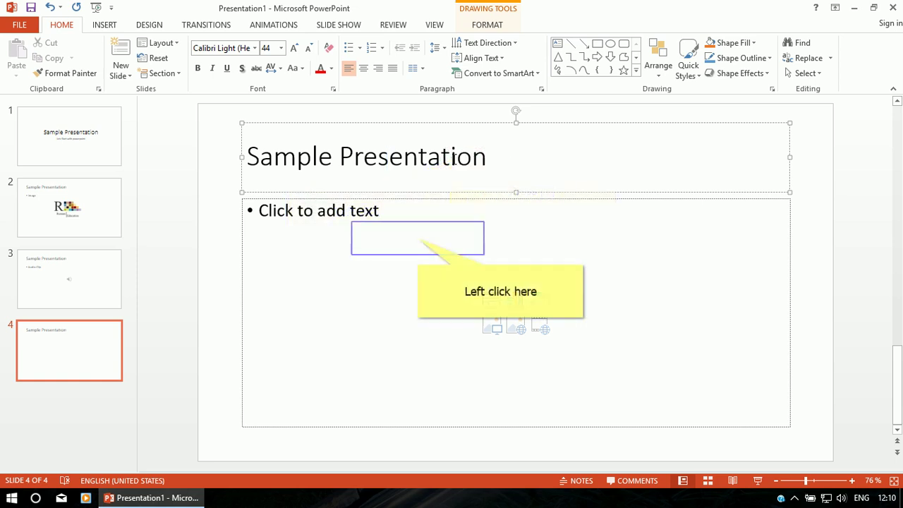
- Type the body bullet 'Video Clip' on slide 4 and reselect its placeholder
{"action": "left_click", "coordinate": [419, 239]}
{"action": "type", "text": "Video"}
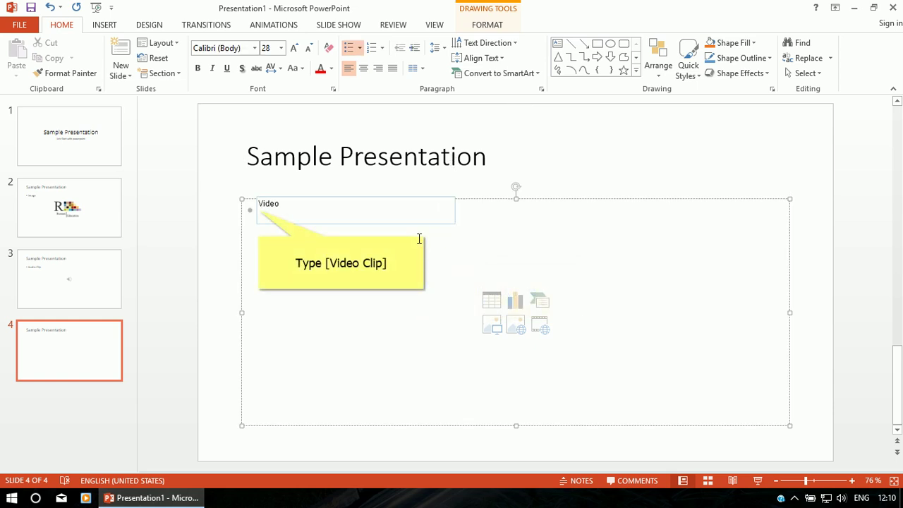
{"action": "type", "text": " Clip"}
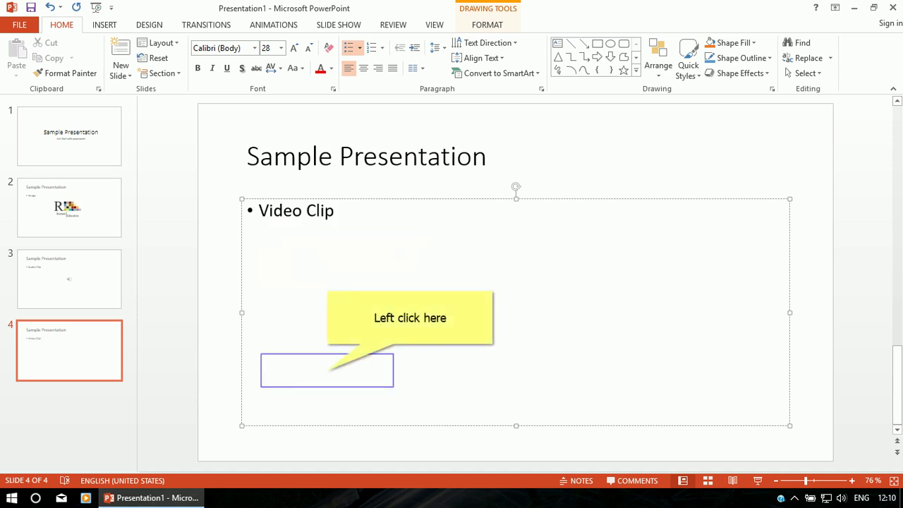
{"action": "left_click", "coordinate": [328, 370]}
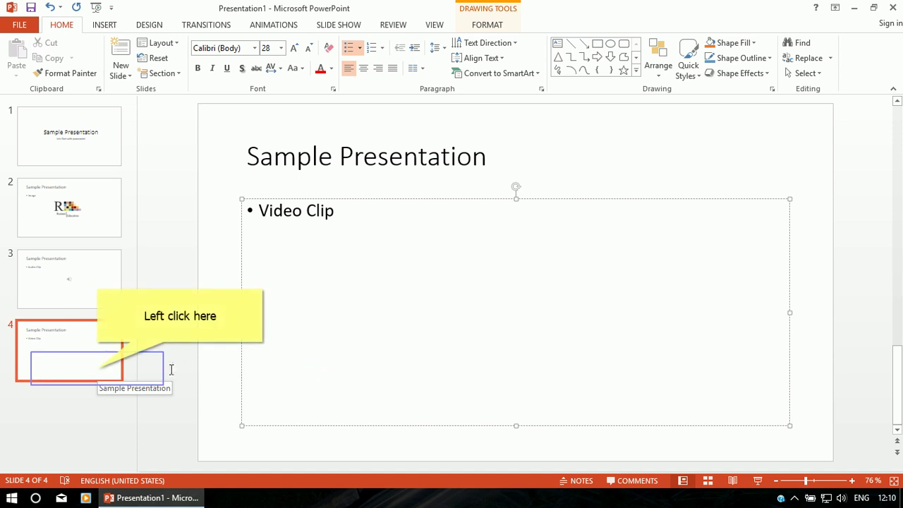
{"action": "left_click", "coordinate": [98, 368]}
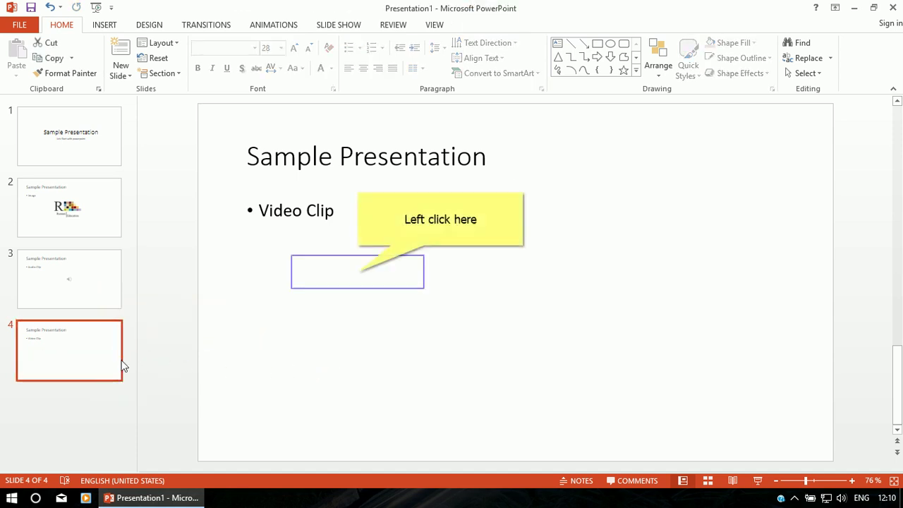
{"action": "left_click", "coordinate": [358, 273]}
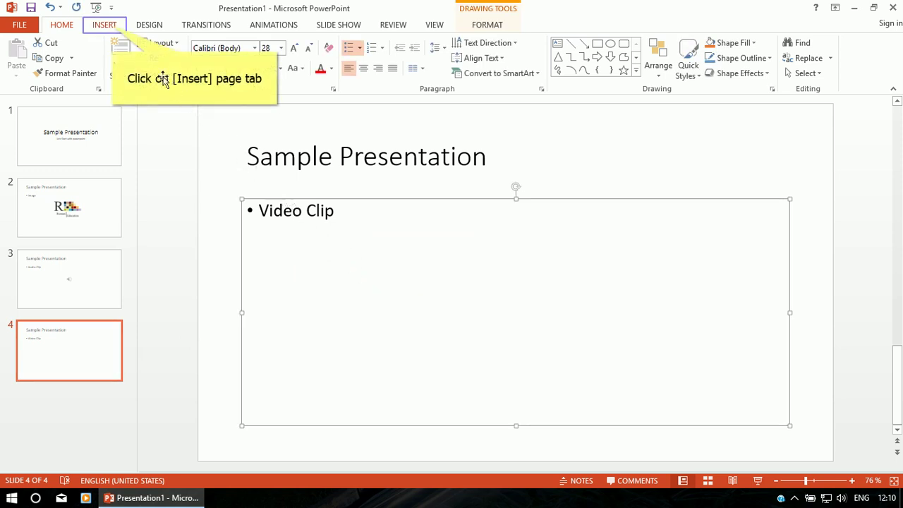
- Insert the 'synonyms and antonyms' video from this PC onto slide 4
{"action": "left_click", "coordinate": [112, 28]}
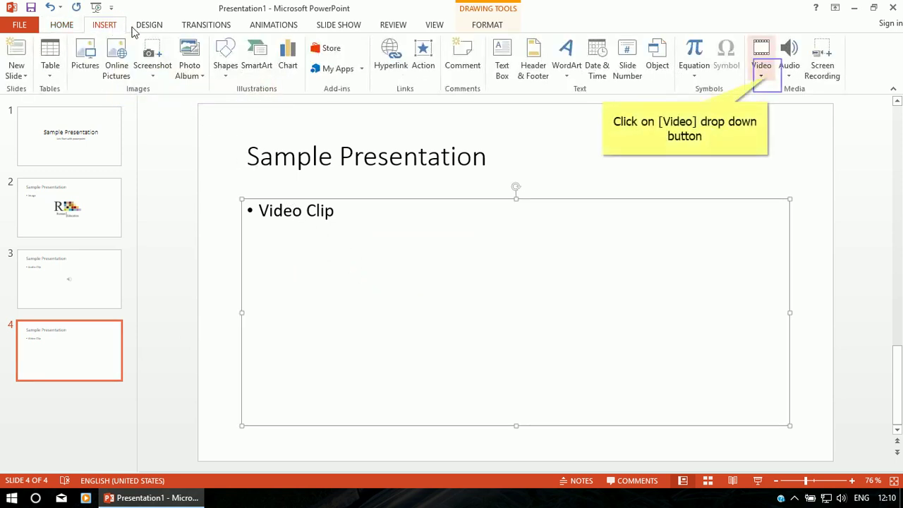
{"action": "left_click", "coordinate": [766, 77]}
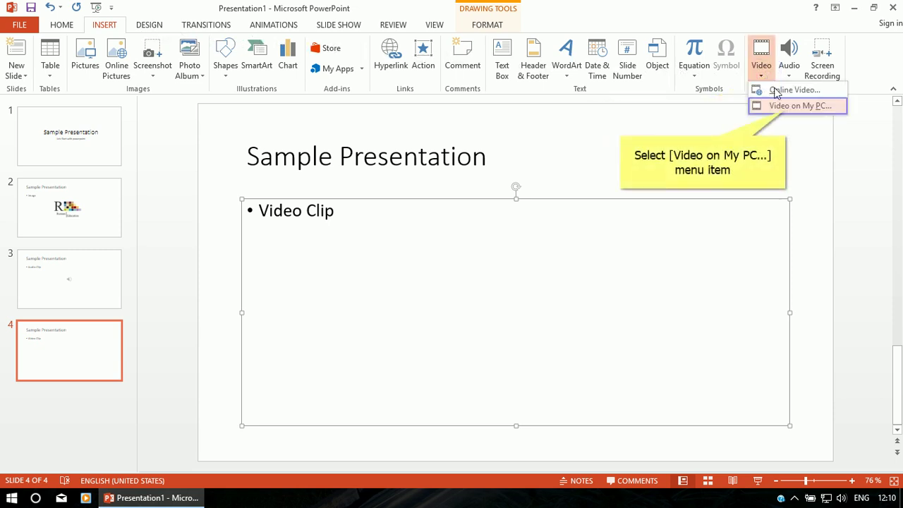
{"action": "left_click", "coordinate": [787, 112]}
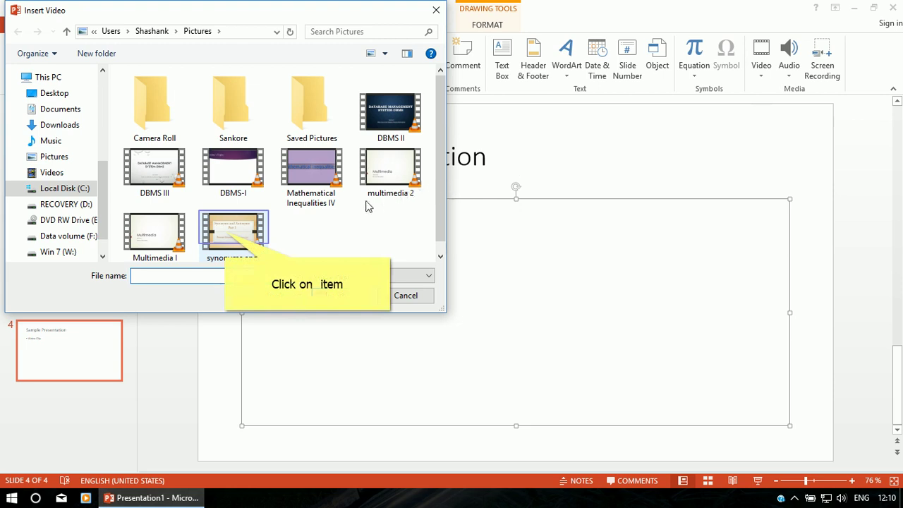
{"action": "left_click", "coordinate": [227, 235]}
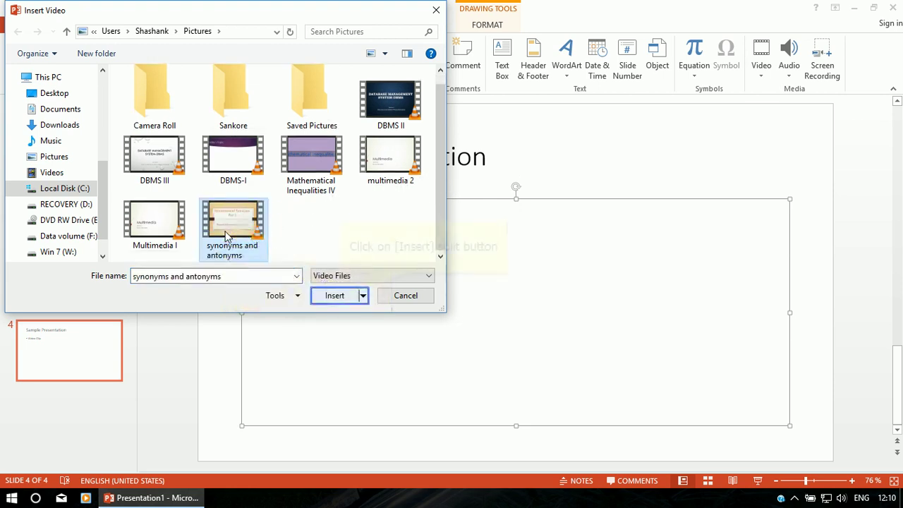
{"action": "left_click", "coordinate": [336, 295]}
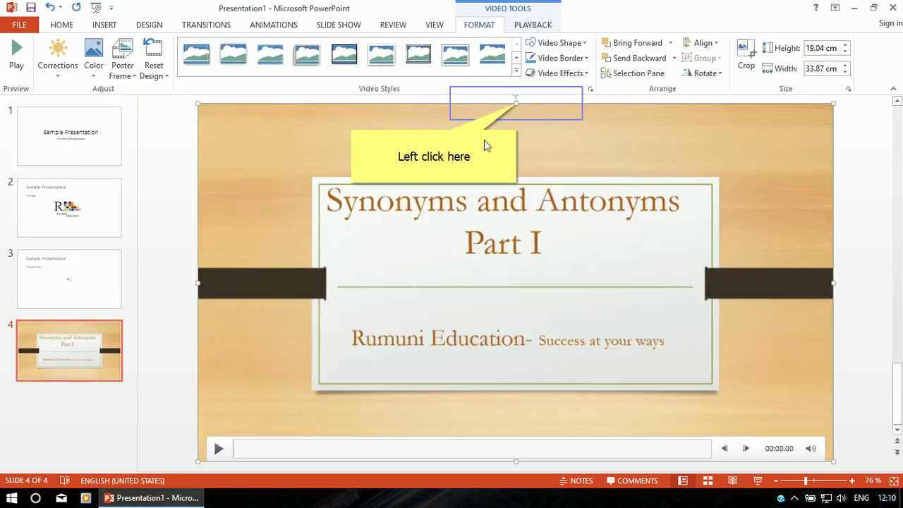
- Shrink the video from its top edge, then preview it and pause at 00:07.07
{"action": "left_click_drag", "start_coordinate": [514, 106], "coordinate": [490, 257]}
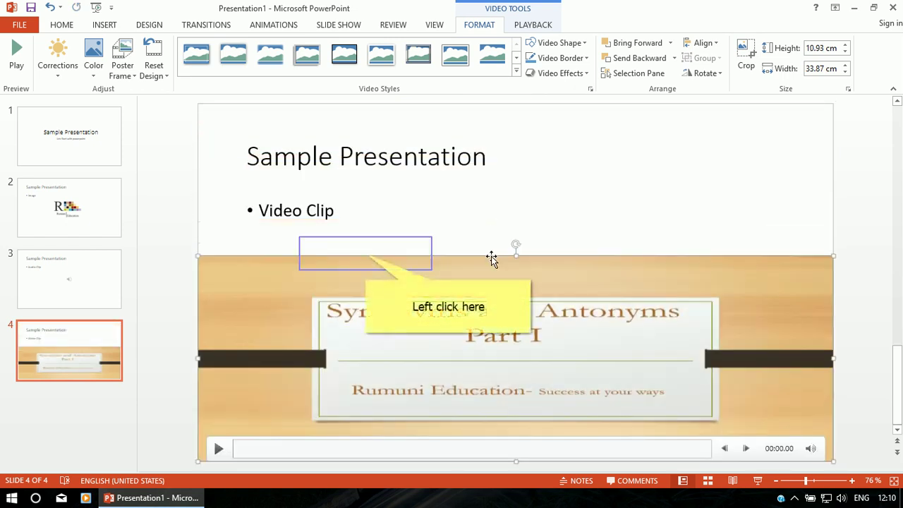
{"action": "left_click", "coordinate": [366, 255]}
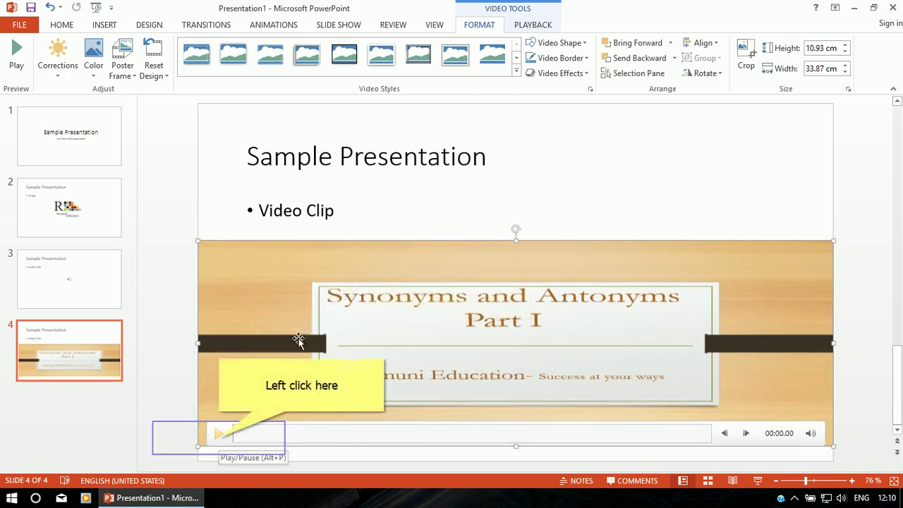
{"action": "left_click", "coordinate": [219, 437]}
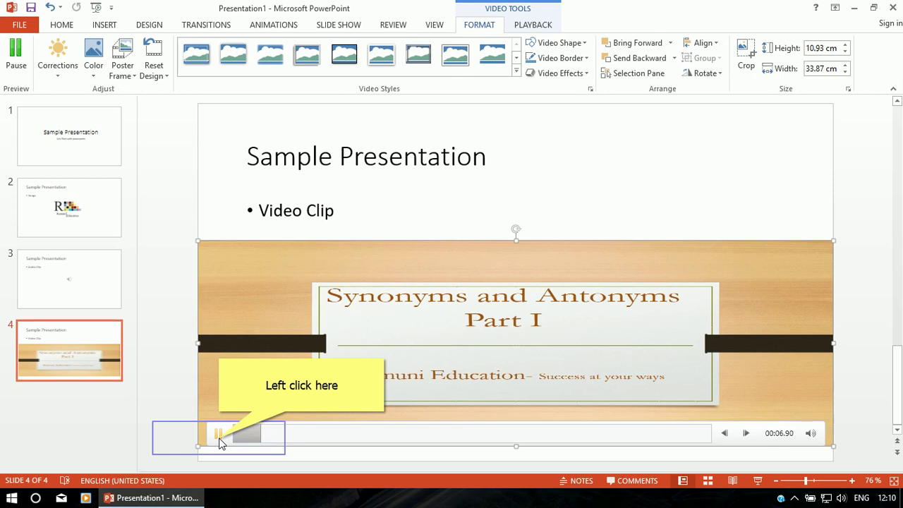
{"action": "left_click", "coordinate": [219, 438]}
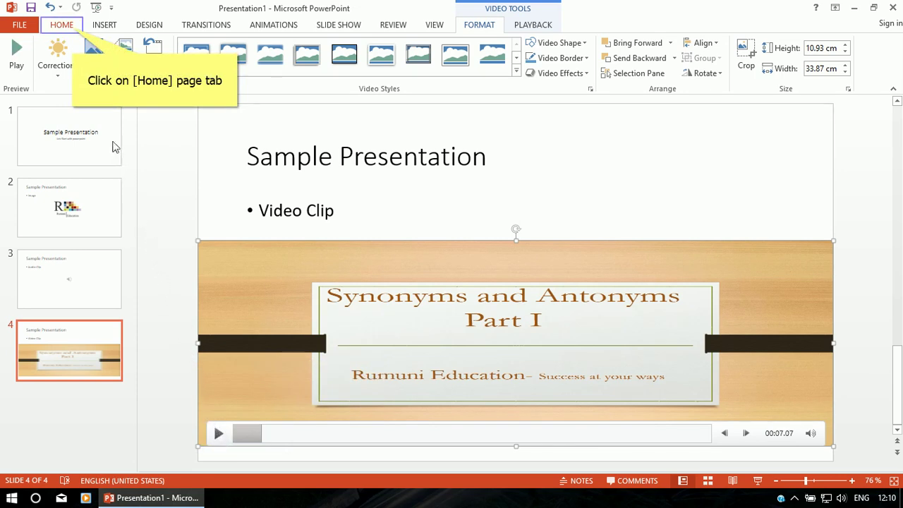
- Add a fifth Title and Content slide and begin its title with 'Th'
{"action": "left_click", "coordinate": [71, 28]}
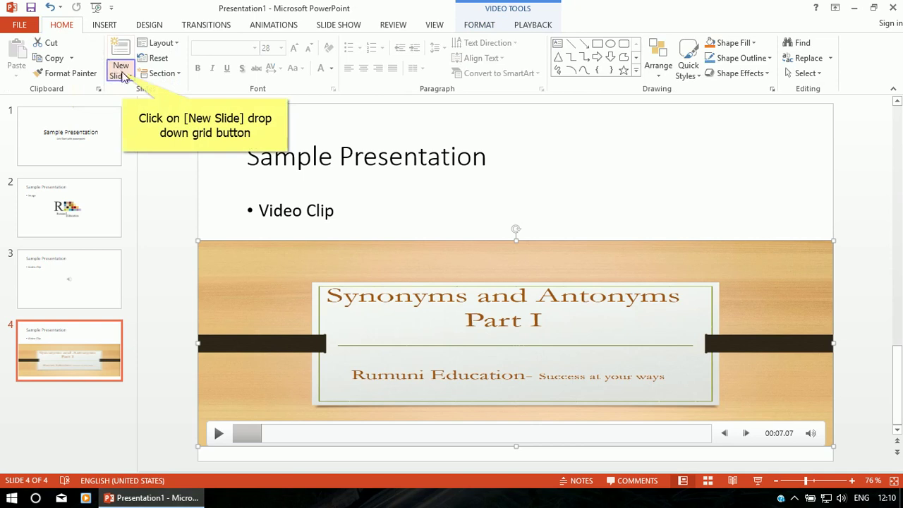
{"action": "left_click", "coordinate": [121, 75]}
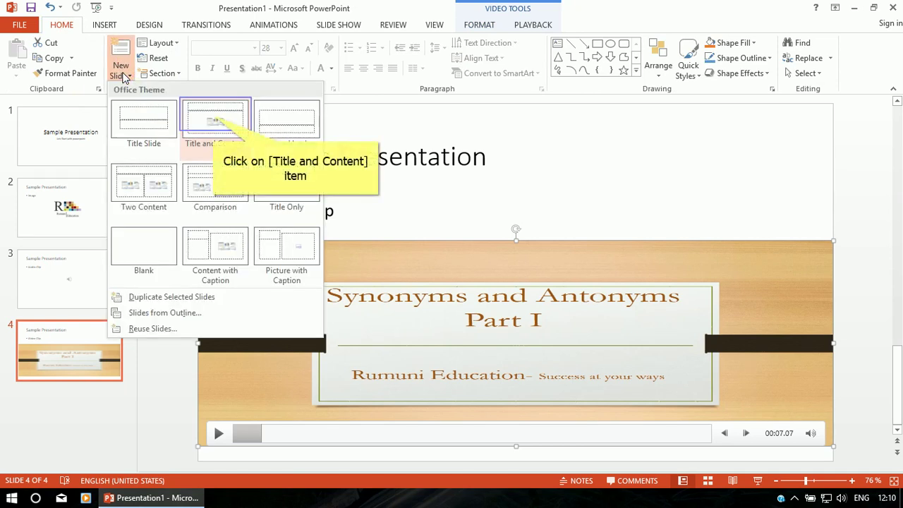
{"action": "left_click", "coordinate": [215, 120]}
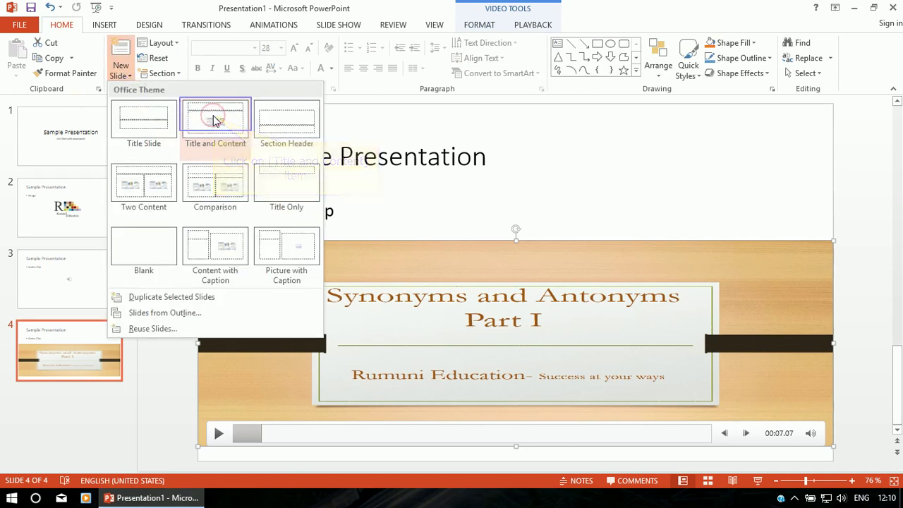
{"action": "left_click", "coordinate": [399, 182]}
{"action": "type", "text": "Thank yo"}
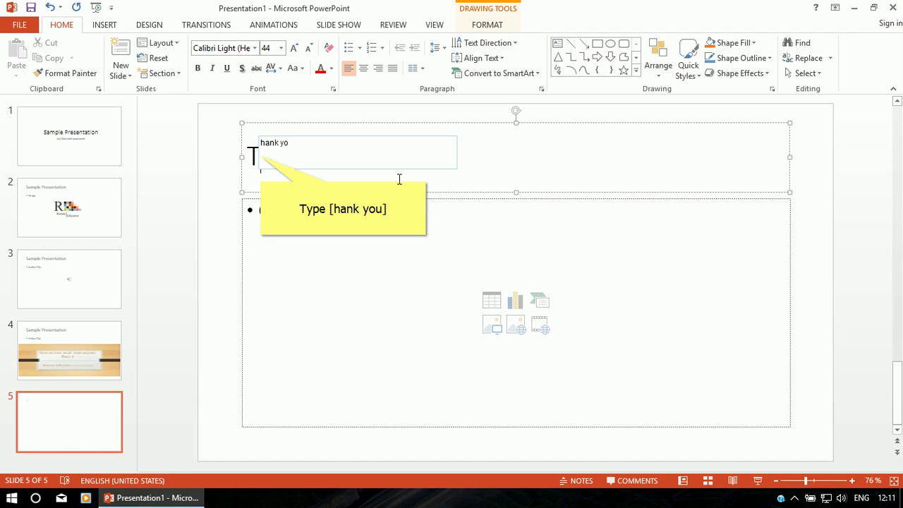
- Finish the title 'Thank you' and add the bullet 'Please like, comment, share and do subscribe my channel to get regular video updates.'
{"action": "type", "text": "hank you"}
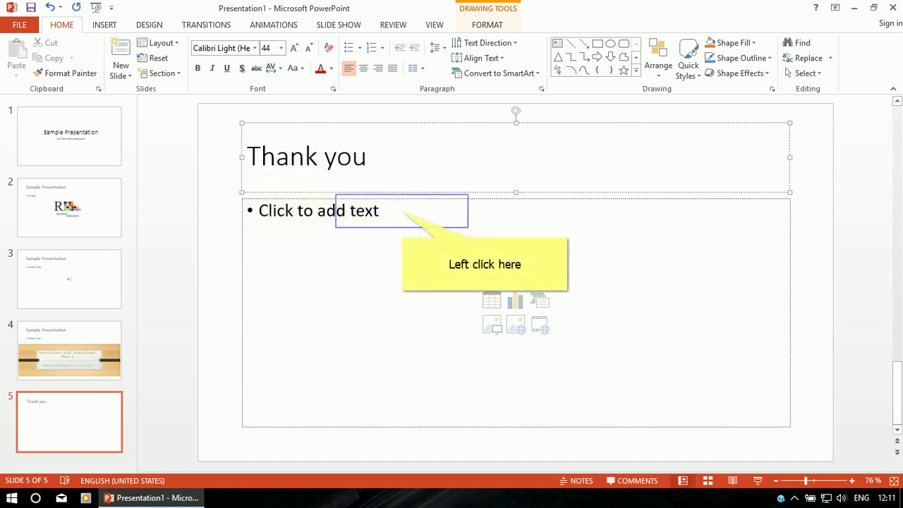
{"action": "left_click", "coordinate": [403, 211]}
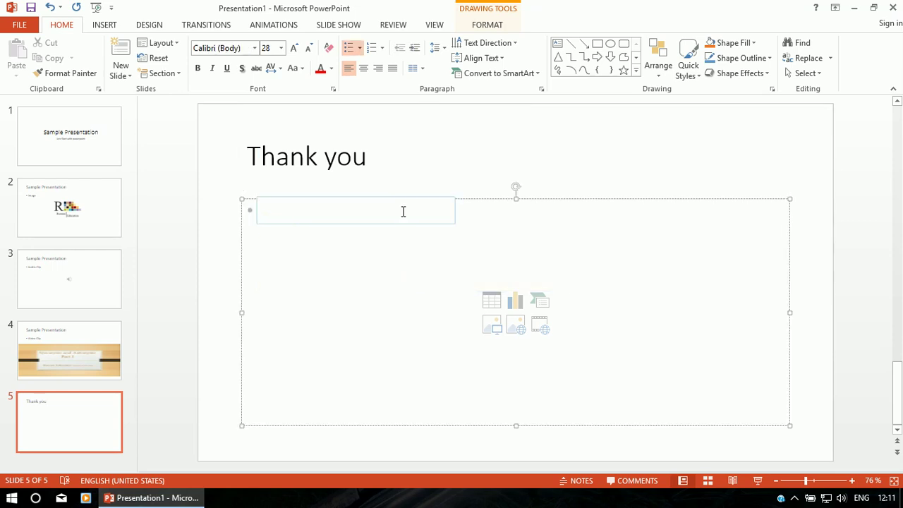
{"action": "type", "text": "Pleas"}
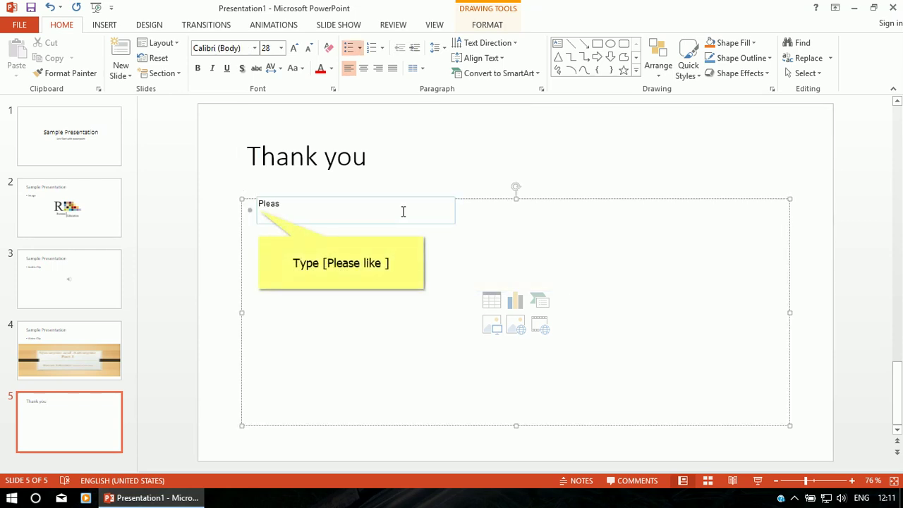
{"action": "type", "text": "e like"}
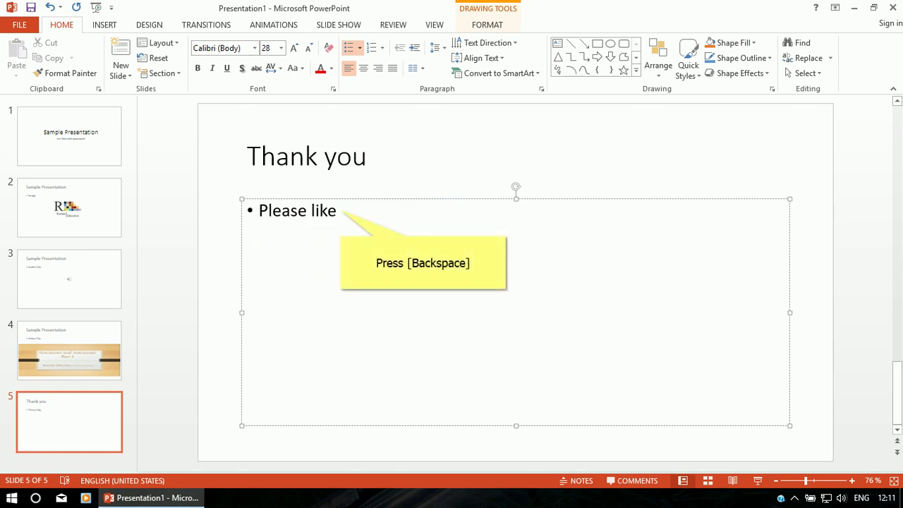
{"action": "key", "text": "BackSpace"}
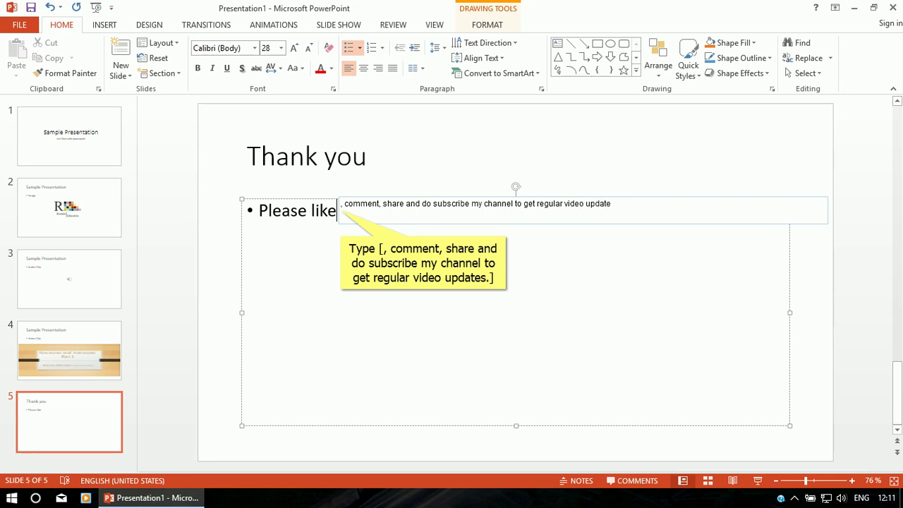
{"action": "type", "text": ", comment, share and do subscribe my channel to get regular video updates."}
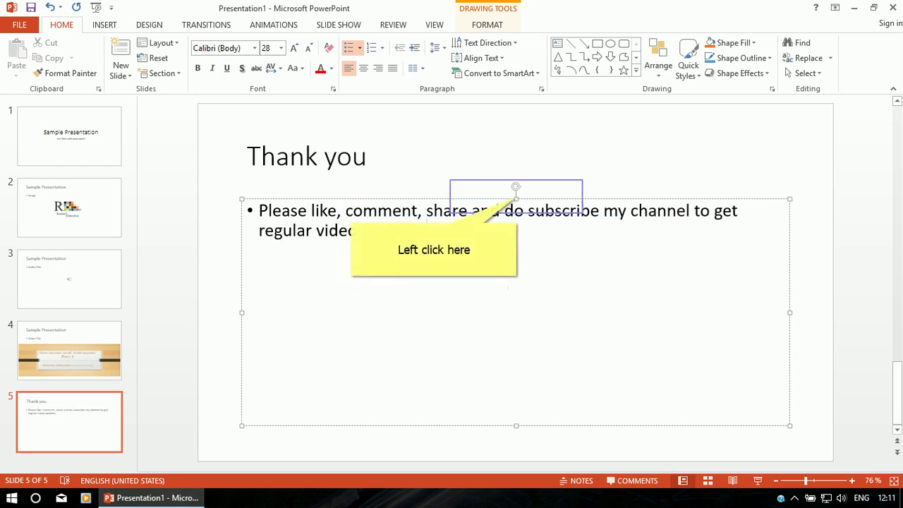
- Move slide 5's bullet box and 'Thank you' title lower, then return to slide 1
{"action": "left_click_drag", "start_coordinate": [516, 199], "coordinate": [515, 313]}
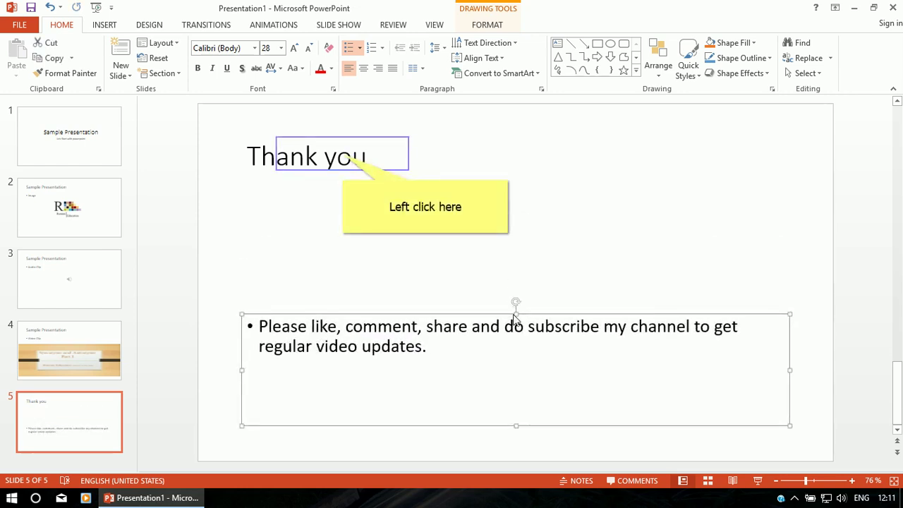
{"action": "left_click", "coordinate": [343, 155]}
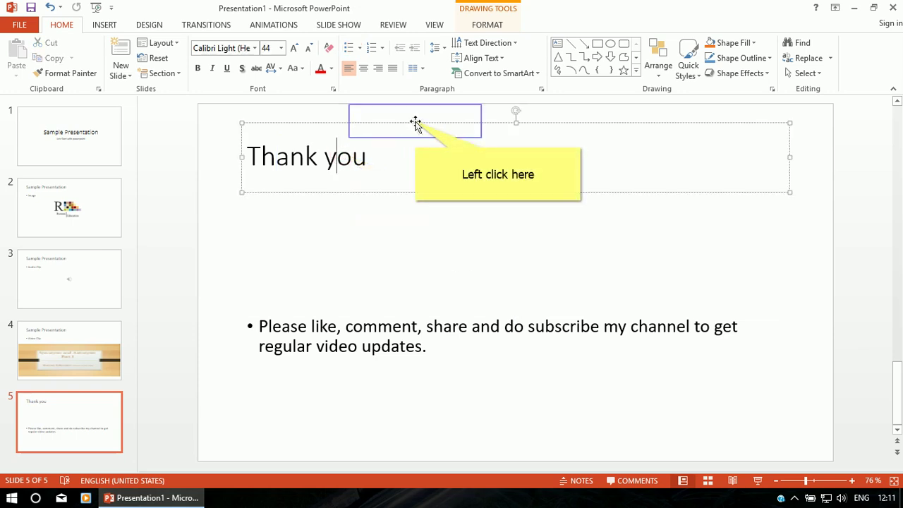
{"action": "left_click_drag", "start_coordinate": [415, 122], "coordinate": [420, 211]}
{"action": "left_click", "coordinate": [113, 135]}
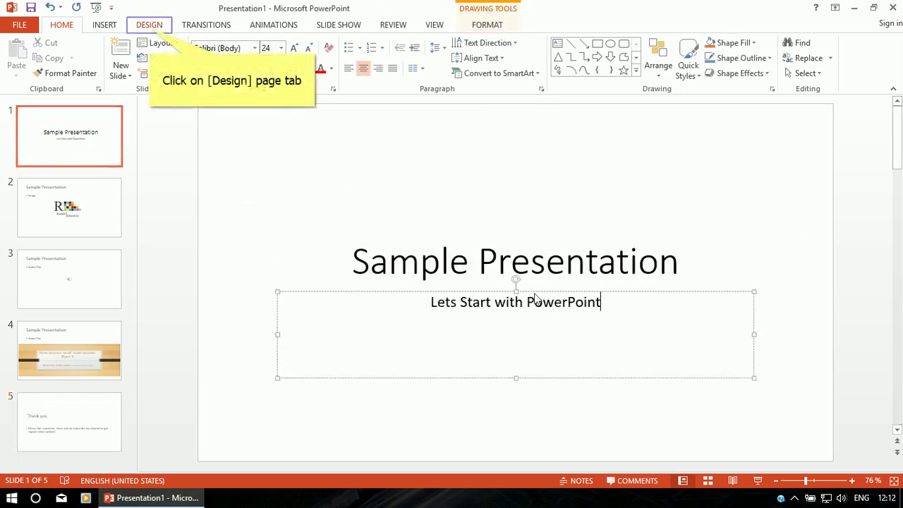
- Apply the Feathered theme to all five slides from the Design tab's themes gallery
{"action": "left_click", "coordinate": [151, 29]}
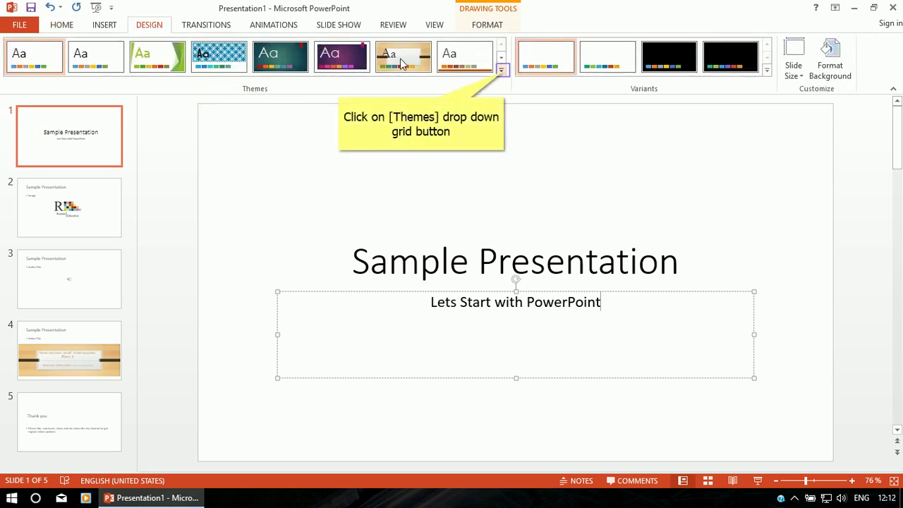
{"action": "left_click", "coordinate": [501, 71]}
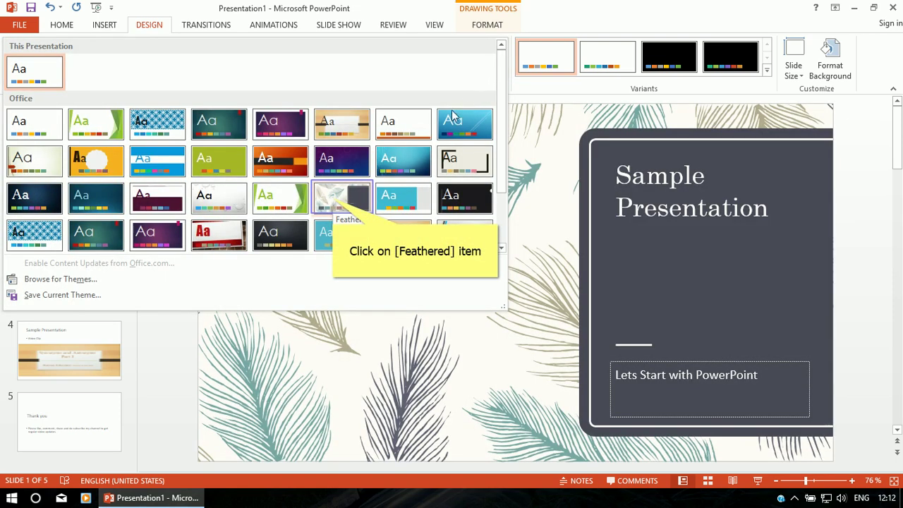
{"action": "left_click", "coordinate": [336, 204]}
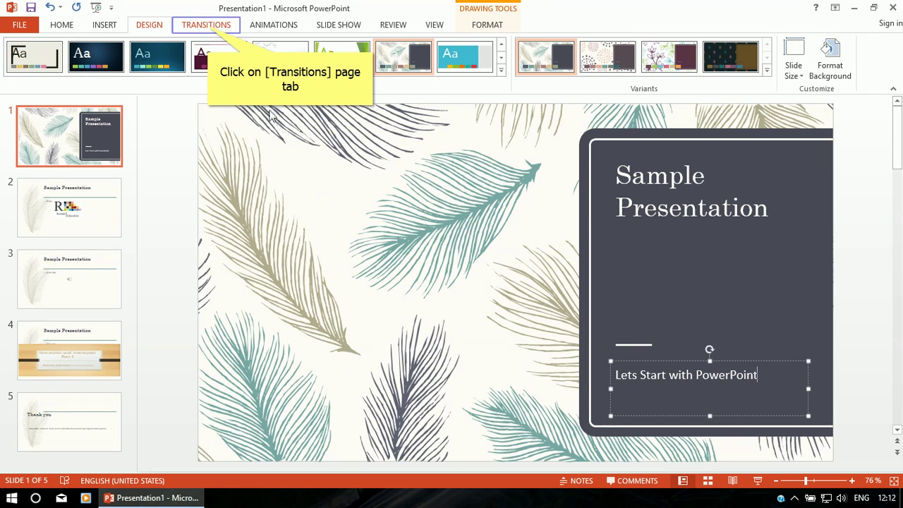
{"action": "left_click", "coordinate": [208, 28]}
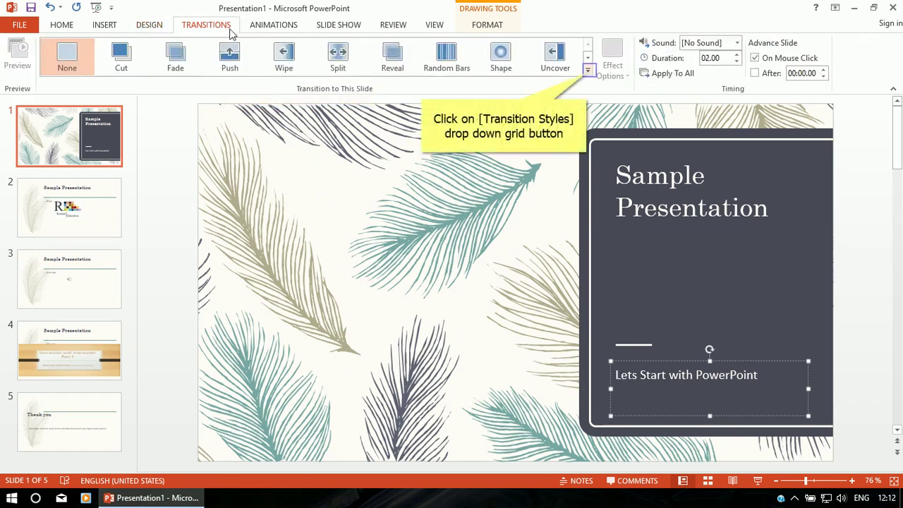
- Apply the Ripple transition to all slides and set slide 1's effect to From Top-Right
{"action": "left_click", "coordinate": [585, 74]}
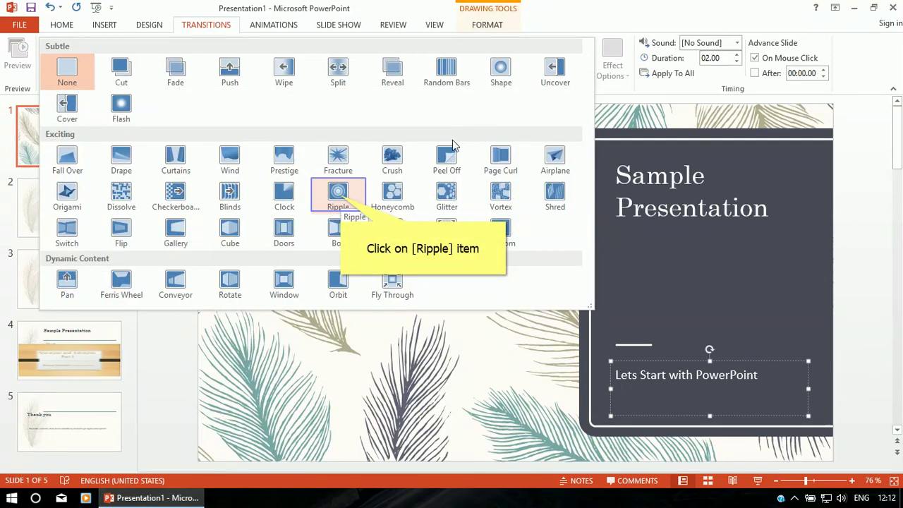
{"action": "left_click", "coordinate": [338, 196]}
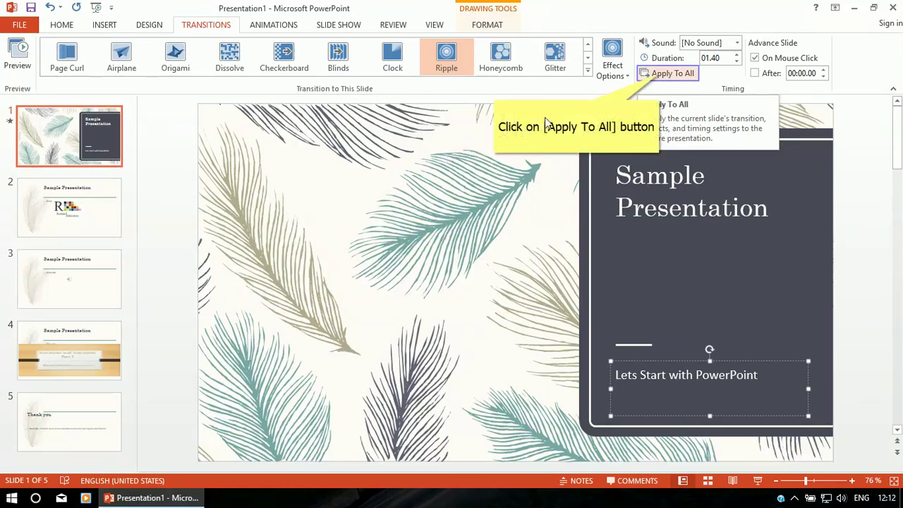
{"action": "left_click", "coordinate": [661, 76]}
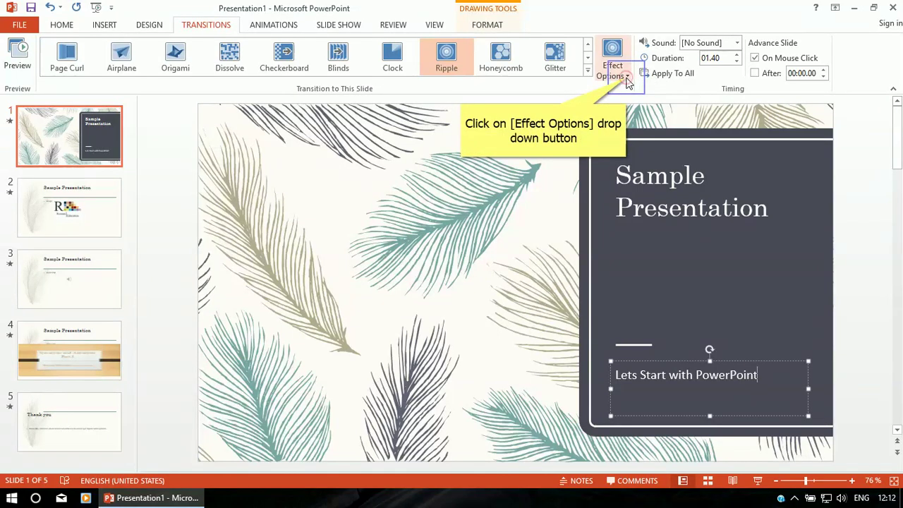
{"action": "left_click", "coordinate": [626, 77]}
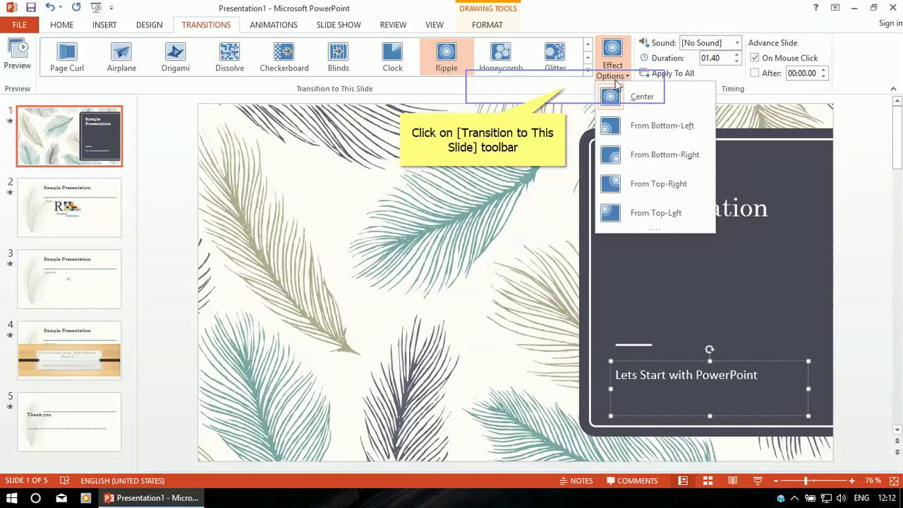
{"action": "left_click", "coordinate": [565, 89]}
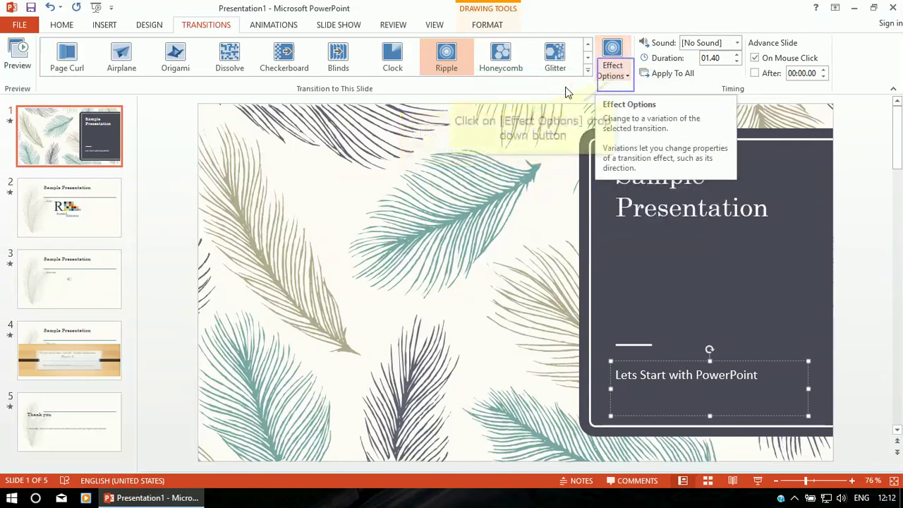
{"action": "left_click", "coordinate": [618, 76]}
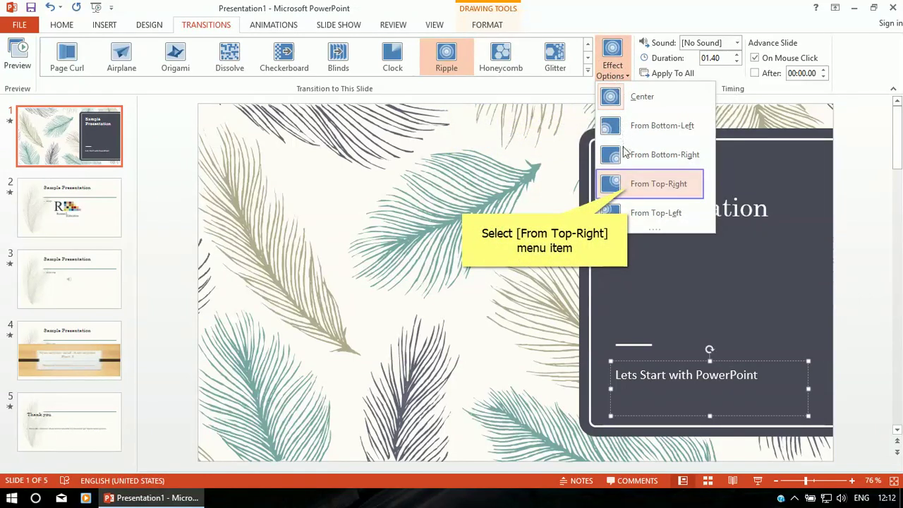
{"action": "left_click", "coordinate": [627, 184]}
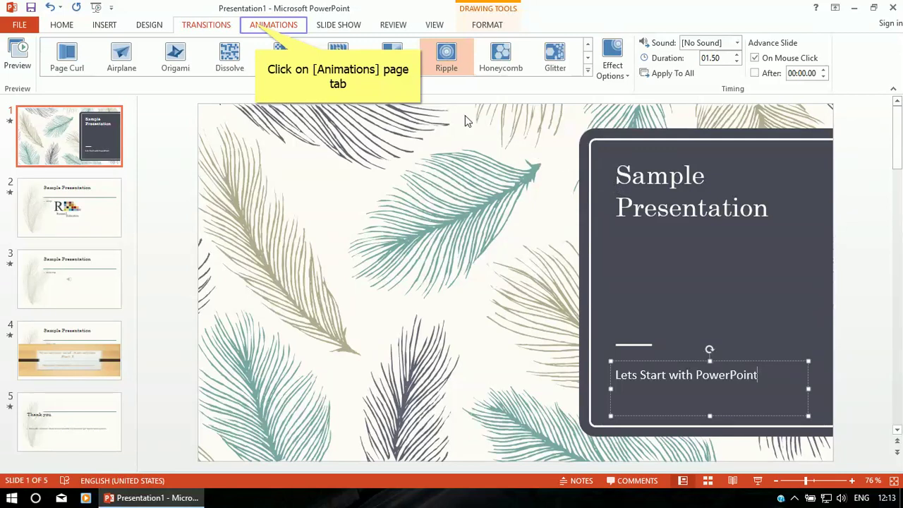
- Give slide 1's title a Random Bars entrance animation
{"action": "left_click", "coordinate": [257, 26]}
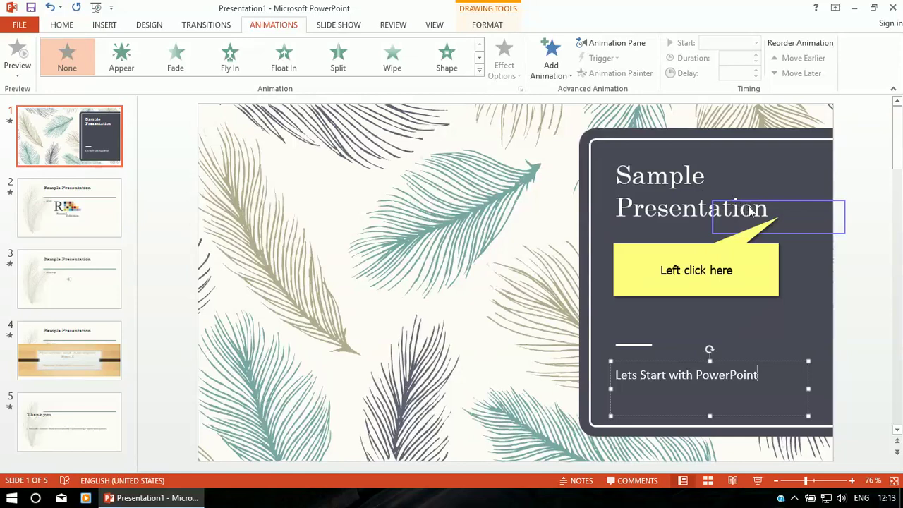
{"action": "left_click", "coordinate": [779, 217]}
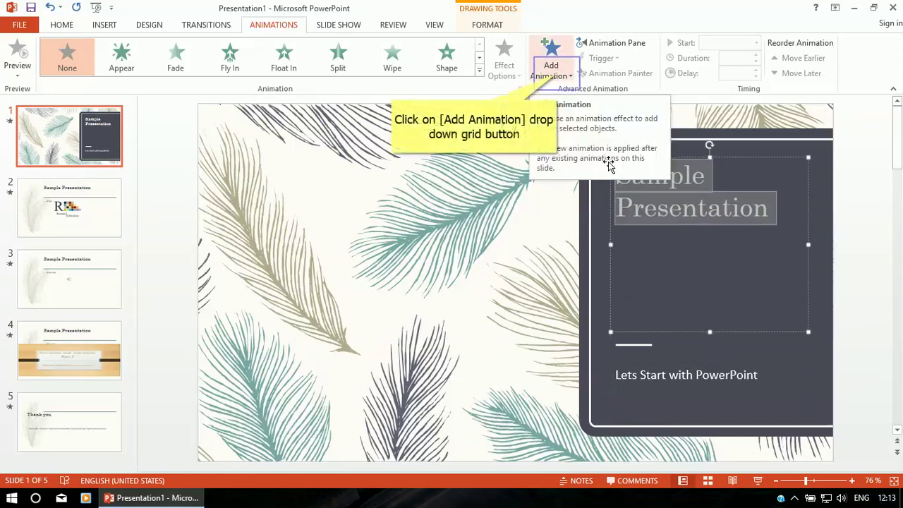
{"action": "left_click", "coordinate": [557, 76]}
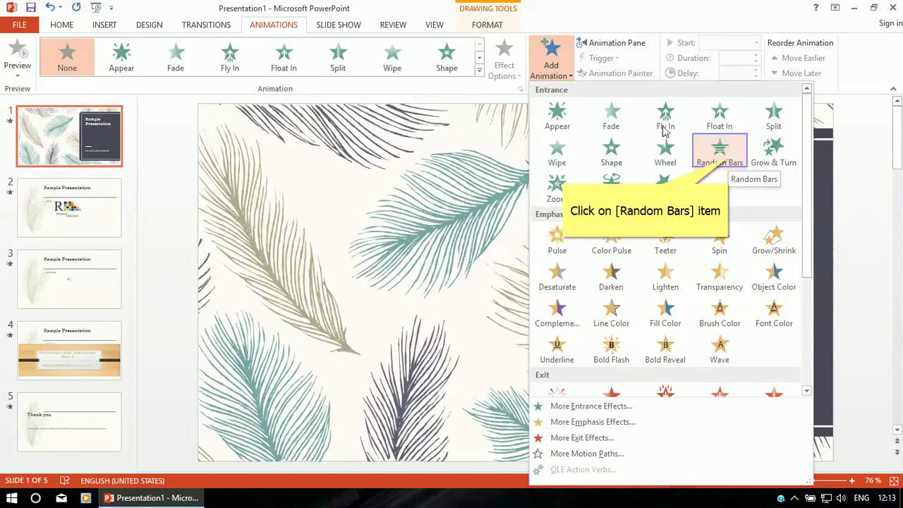
{"action": "left_click", "coordinate": [720, 151]}
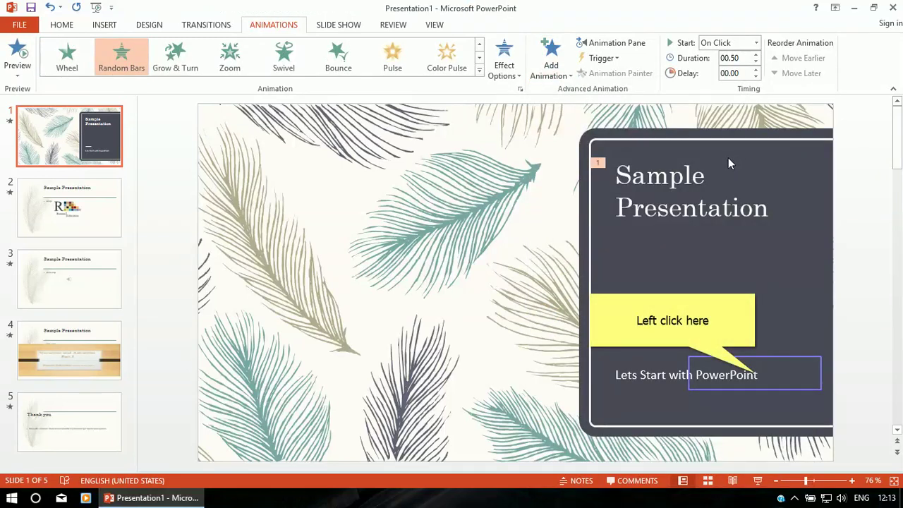
- Give the 'Lets Start with PowerPoint' subtitle a Swivel entrance animation
{"action": "left_click", "coordinate": [755, 375]}
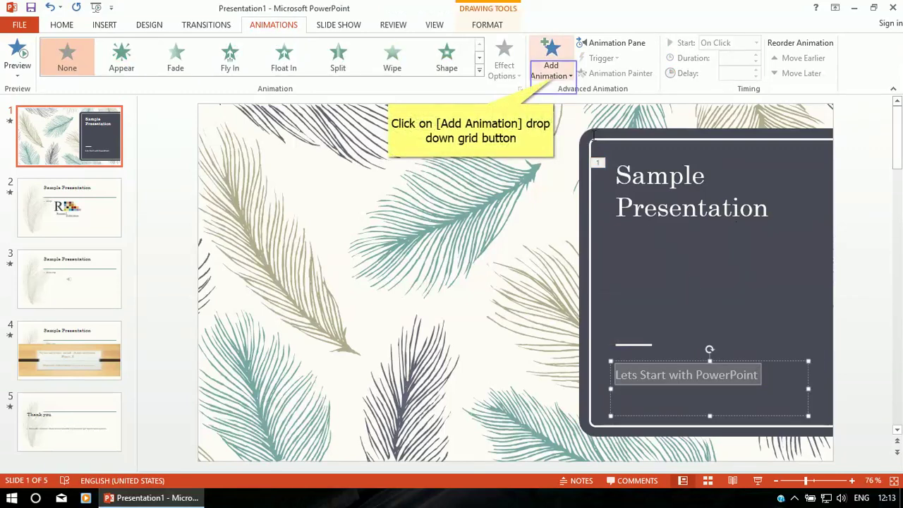
{"action": "left_click", "coordinate": [554, 77]}
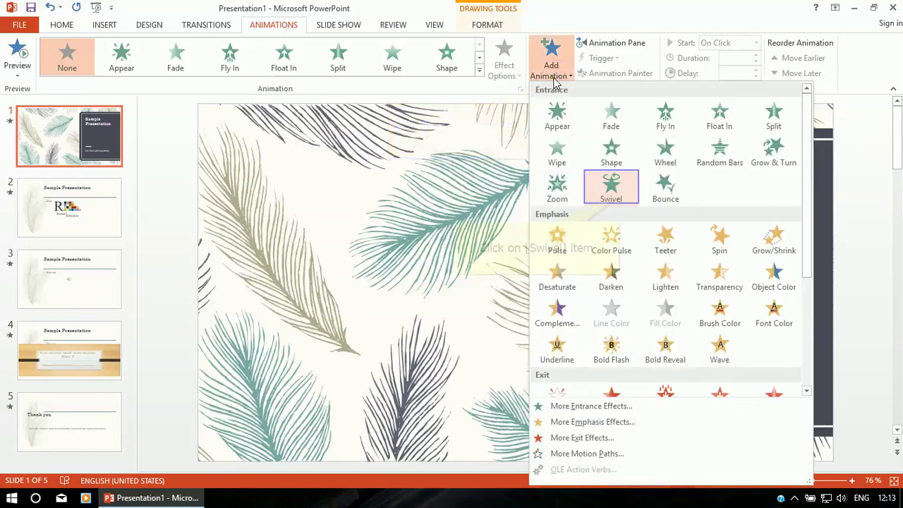
{"action": "left_click", "coordinate": [619, 197]}
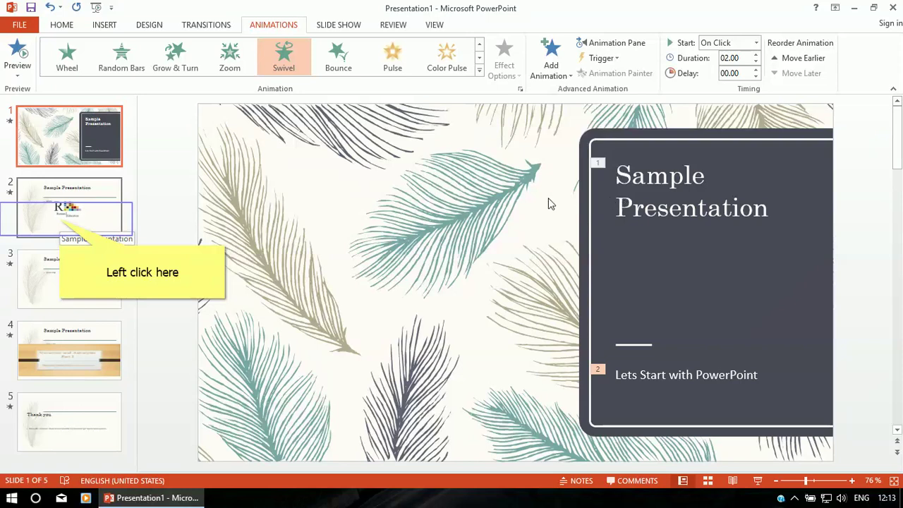
- Give slide 2's logo picture a Bounce entrance animation
{"action": "left_click", "coordinate": [60, 223]}
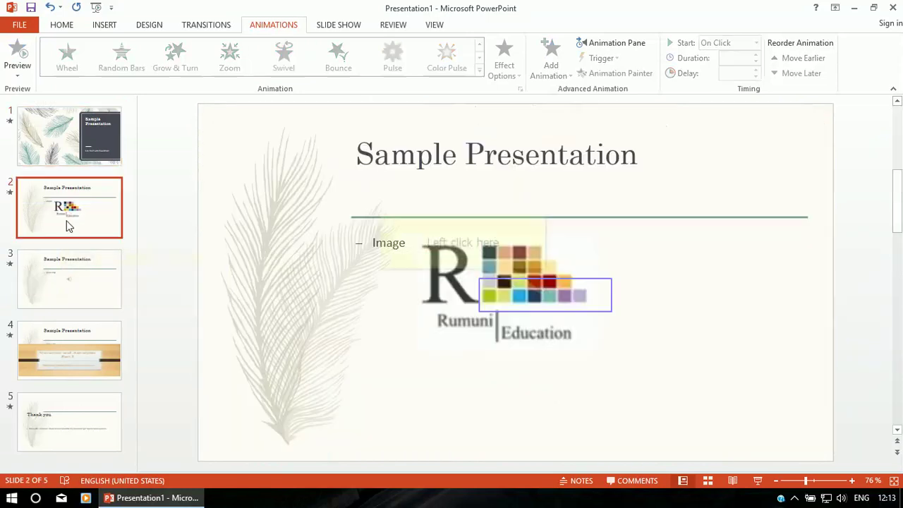
{"action": "left_click", "coordinate": [545, 295]}
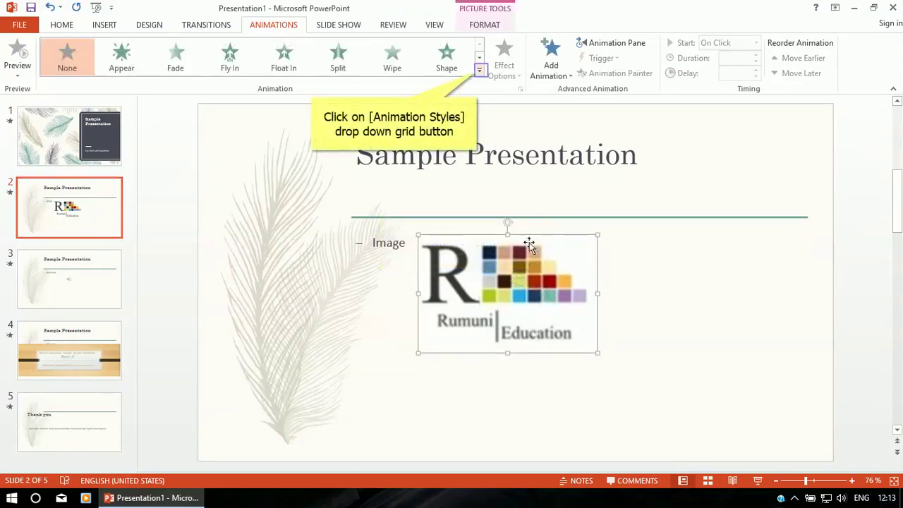
{"action": "left_click", "coordinate": [479, 70]}
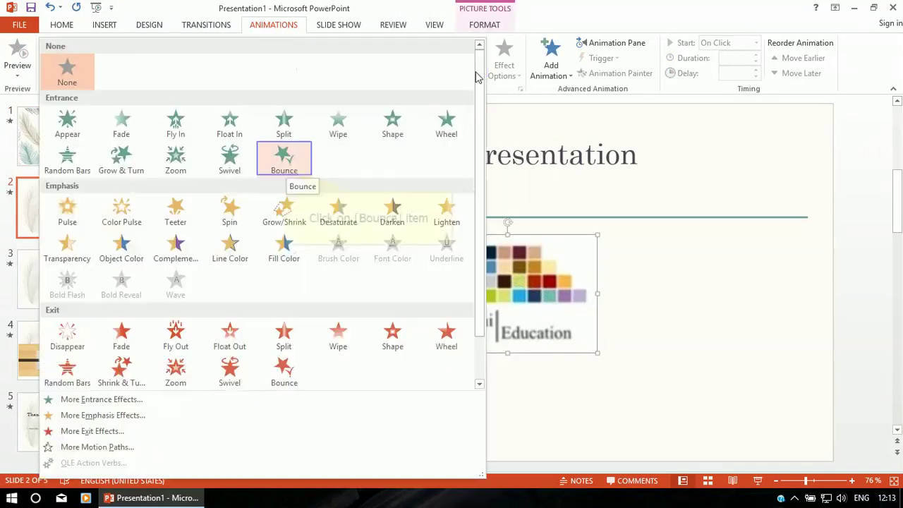
{"action": "left_click", "coordinate": [284, 163]}
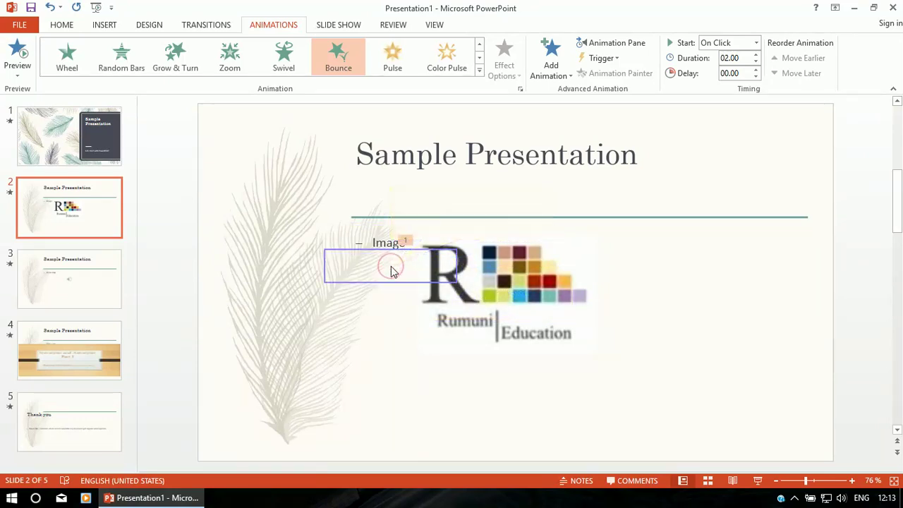
- Add a Wheel entrance to the Image text, then select slide 3's audio clip
{"action": "left_click", "coordinate": [391, 266]}
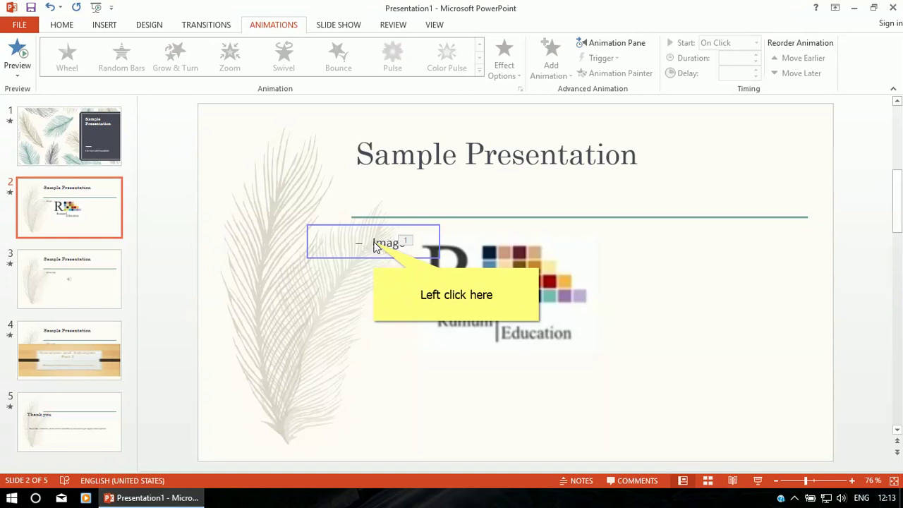
{"action": "left_click", "coordinate": [374, 242]}
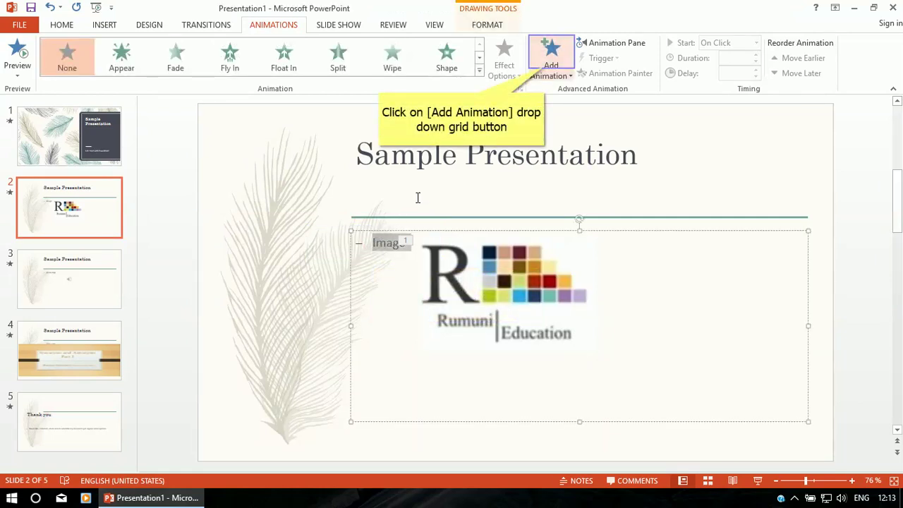
{"action": "left_click", "coordinate": [547, 65]}
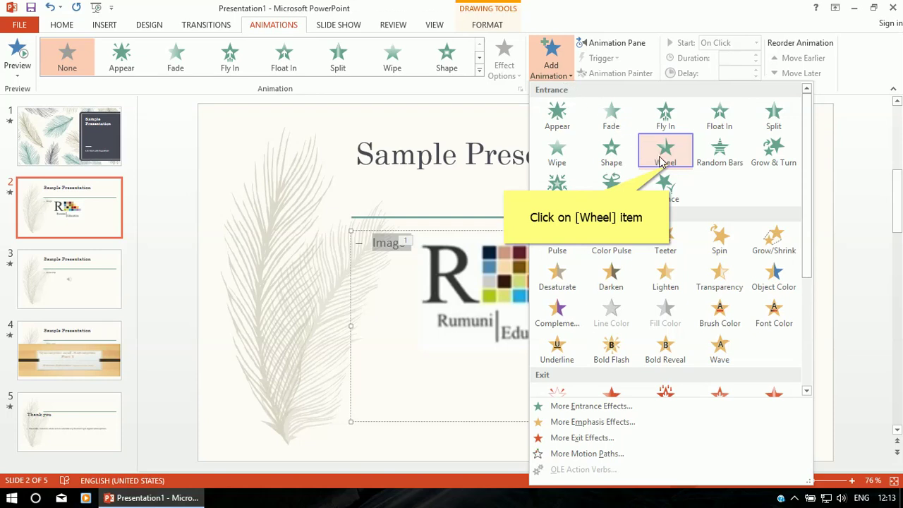
{"action": "left_click", "coordinate": [667, 163]}
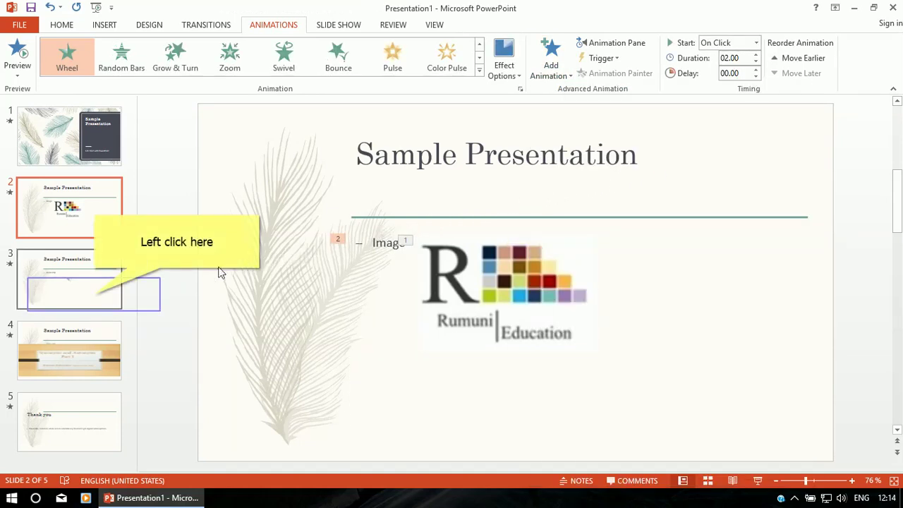
{"action": "left_click", "coordinate": [96, 299]}
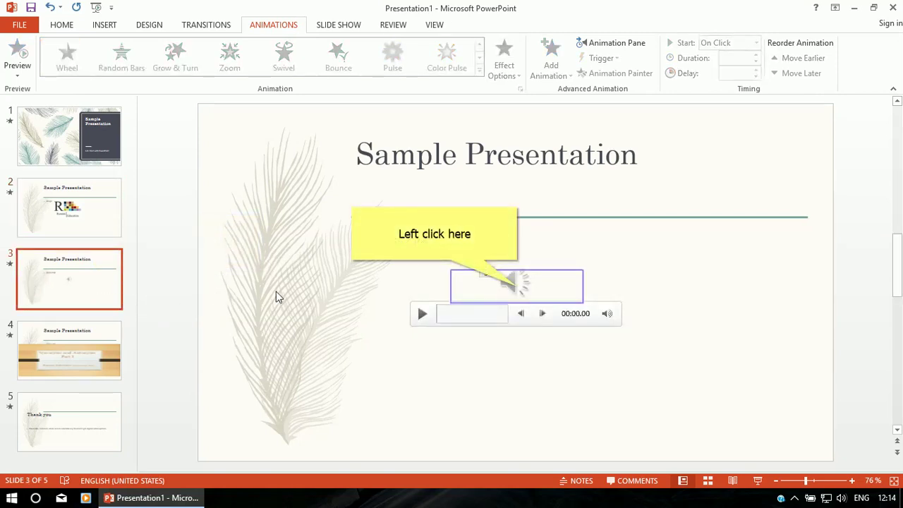
{"action": "left_click", "coordinate": [517, 286]}
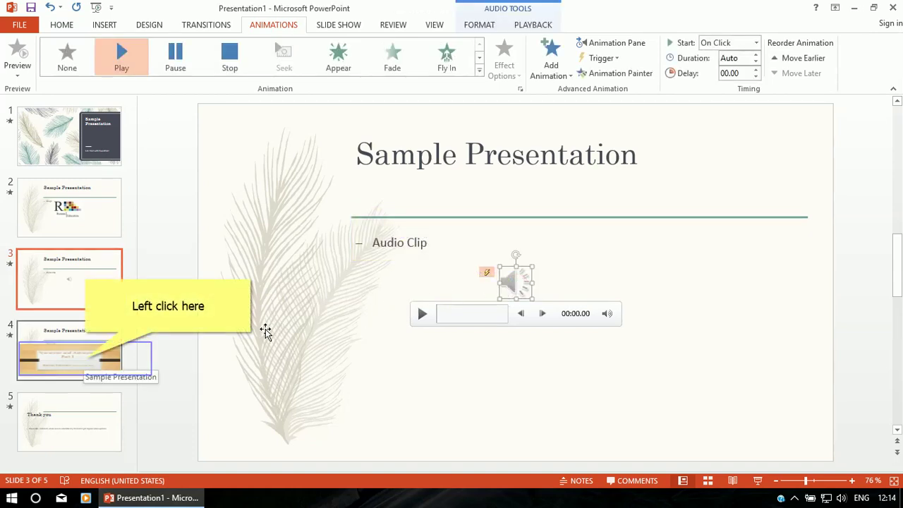
- Review slide 4's video clip and its Pause animation, then move on to slide 5
{"action": "left_click", "coordinate": [86, 360]}
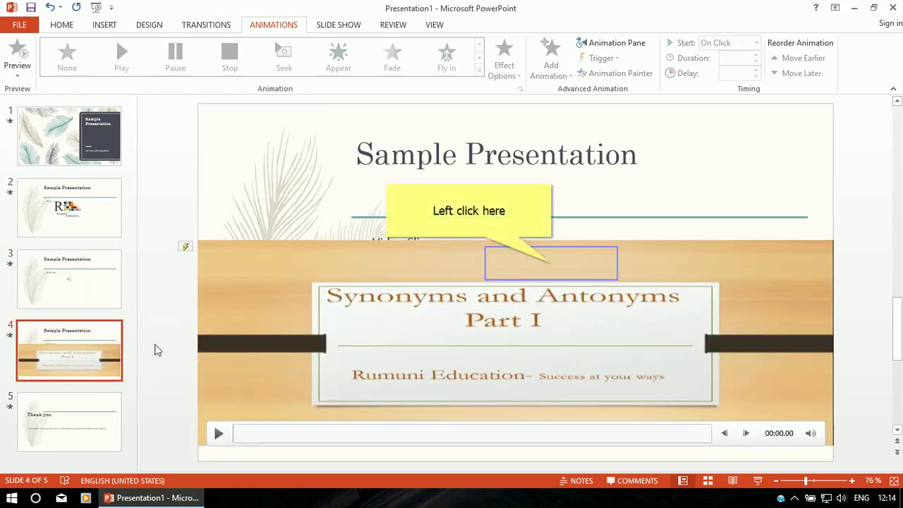
{"action": "left_click", "coordinate": [552, 265]}
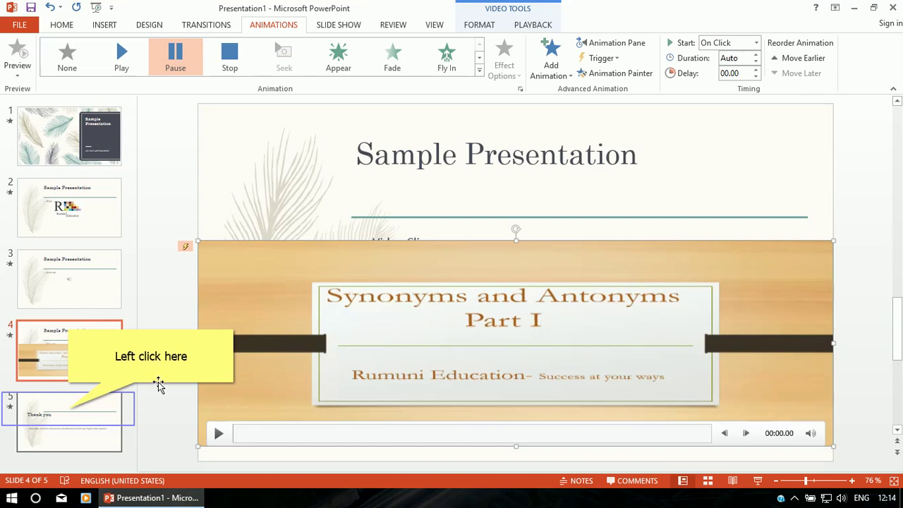
{"action": "left_click", "coordinate": [68, 409]}
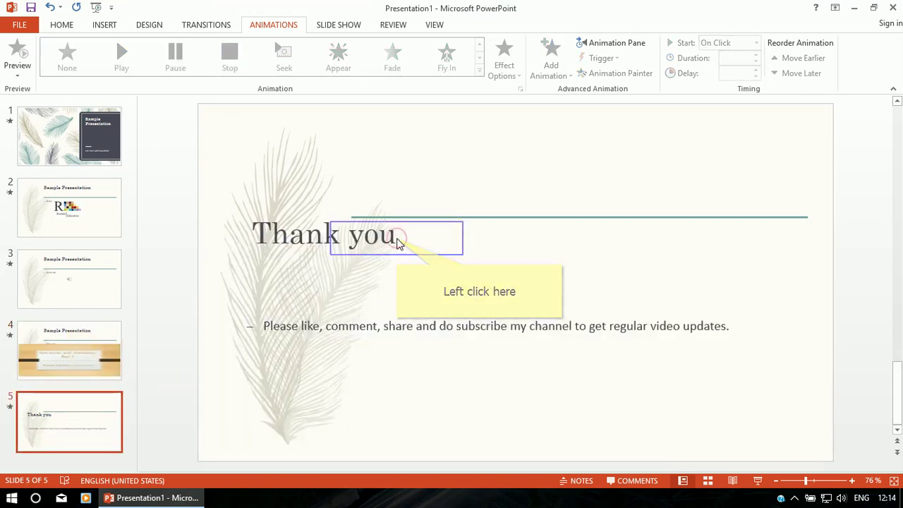
- Select the 'Thank you' title text and apply the Zoom entrance effect
{"action": "left_click", "coordinate": [397, 239]}
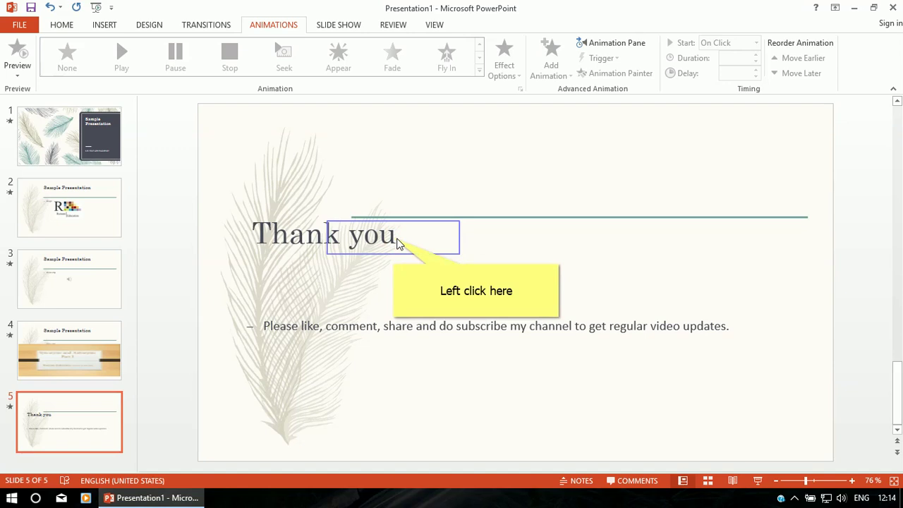
{"action": "left_click", "coordinate": [395, 237]}
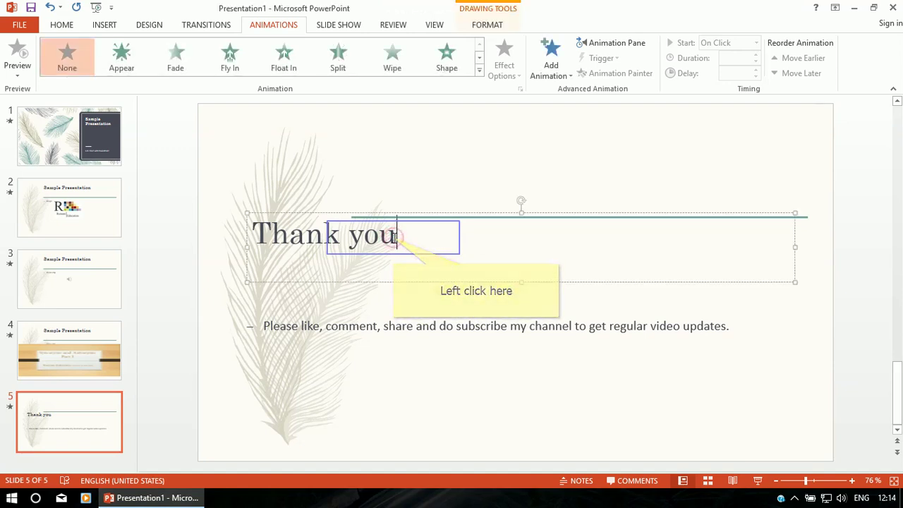
{"action": "triple_click", "coordinate": [395, 237]}
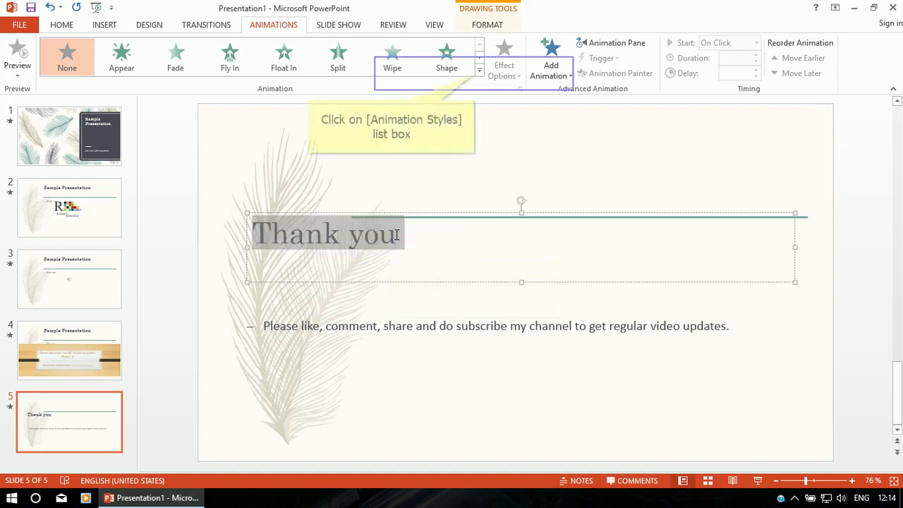
{"action": "left_click", "coordinate": [477, 73]}
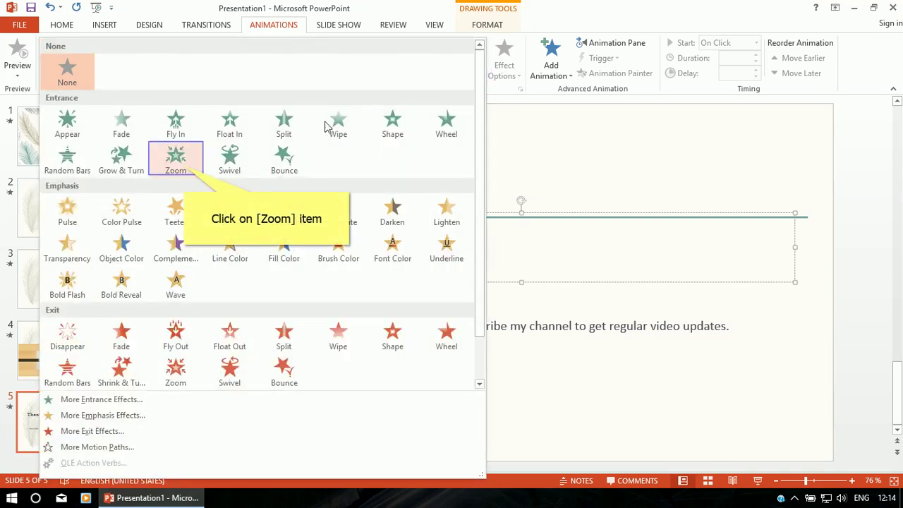
{"action": "left_click", "coordinate": [178, 160]}
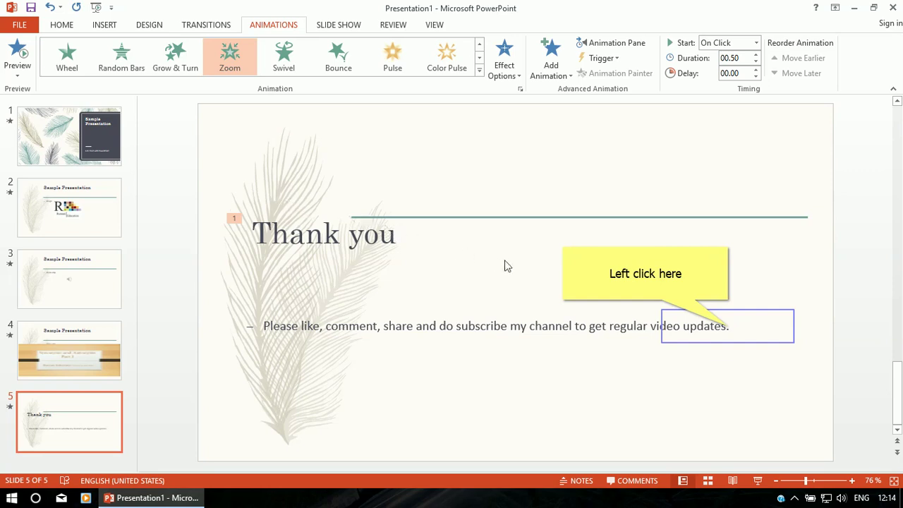
{"action": "left_click_drag", "start_coordinate": [731, 325], "coordinate": [249, 327]}
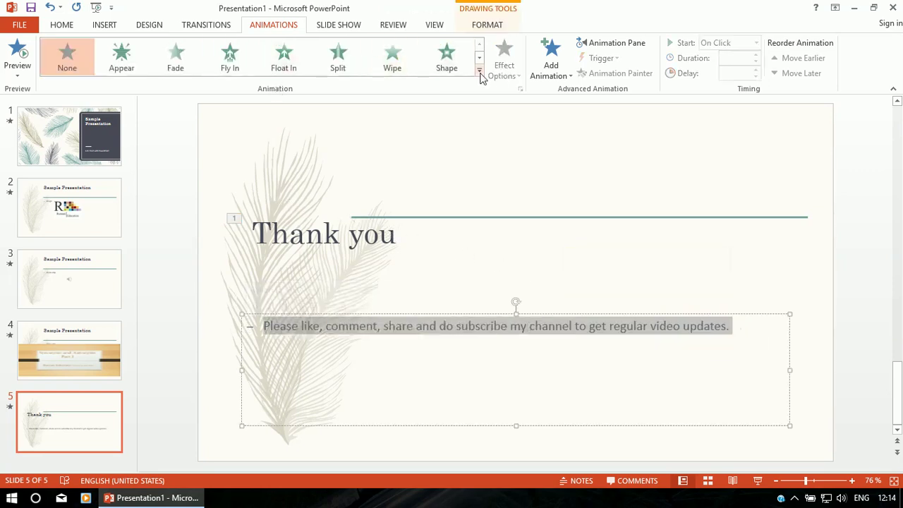